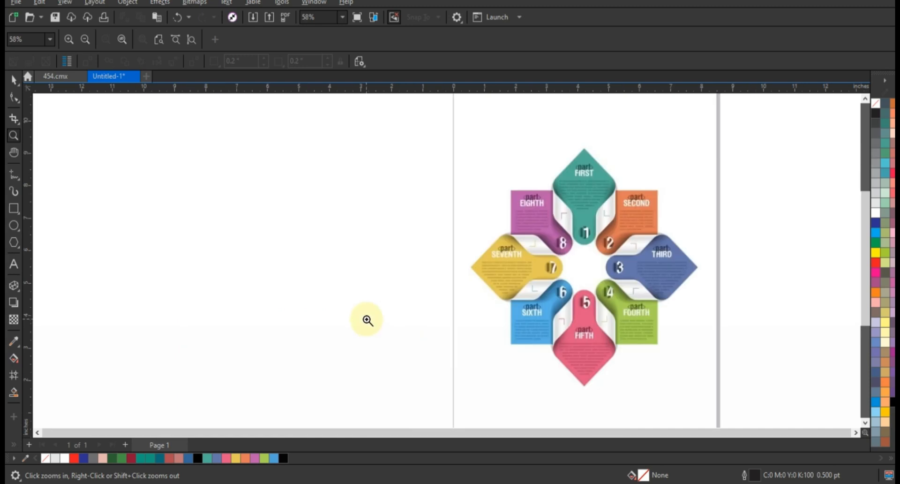
Draw an upright regular hexagon about 5.19 by 5.99 inches in the empty area beside the page
left_click(14, 243)
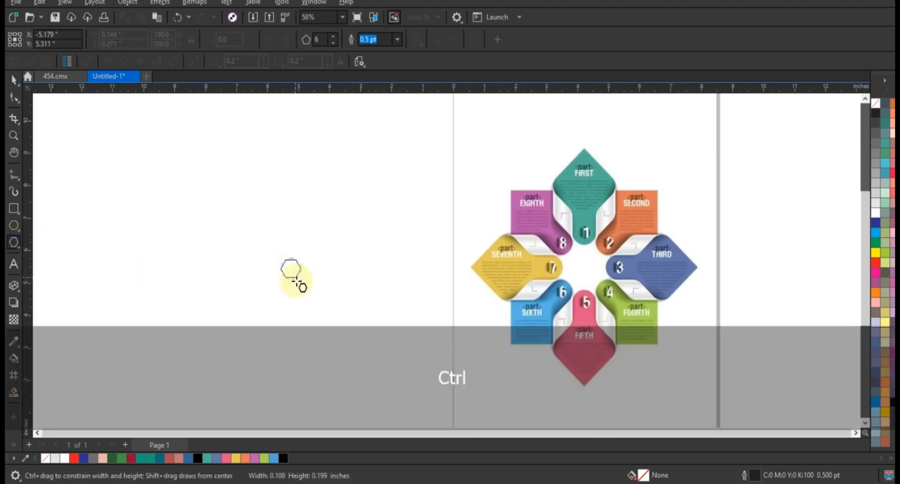
left_click_drag(291, 270, 292, 367)
left_click(14, 80)
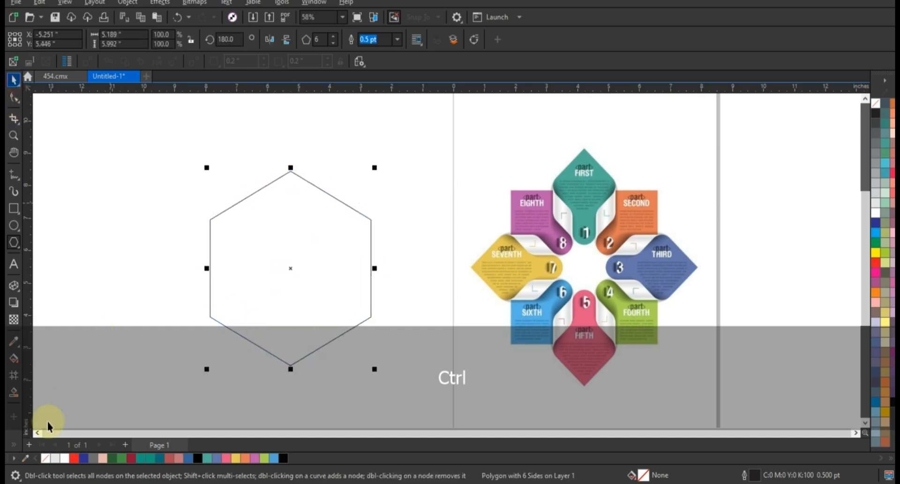
left_click(39, 431)
left_click_drag(344, 317, 312, 319)
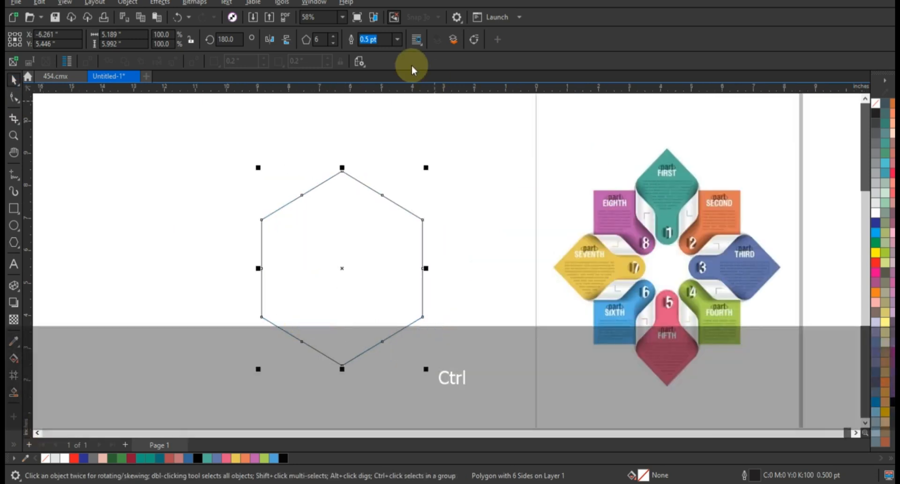
Set the hexagon's outline width to 3.0 pt and convert it to curves
left_click(398, 40)
left_click(374, 115)
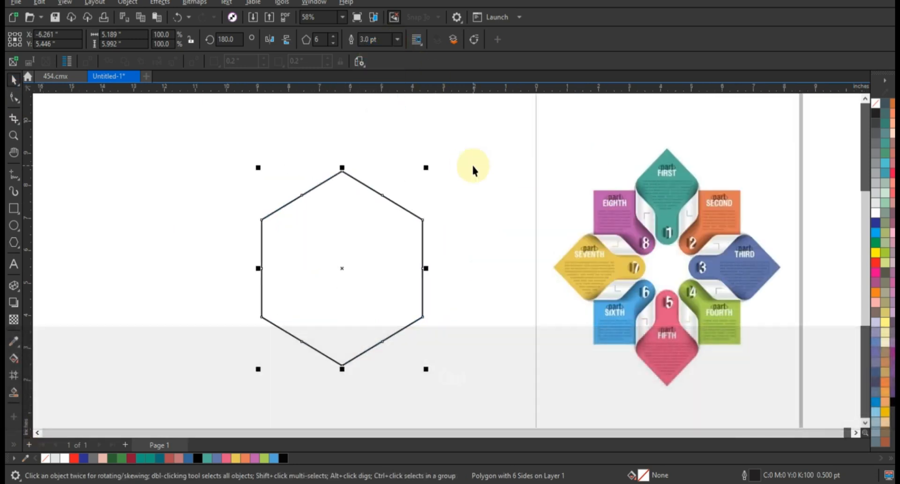
left_click(126, 3)
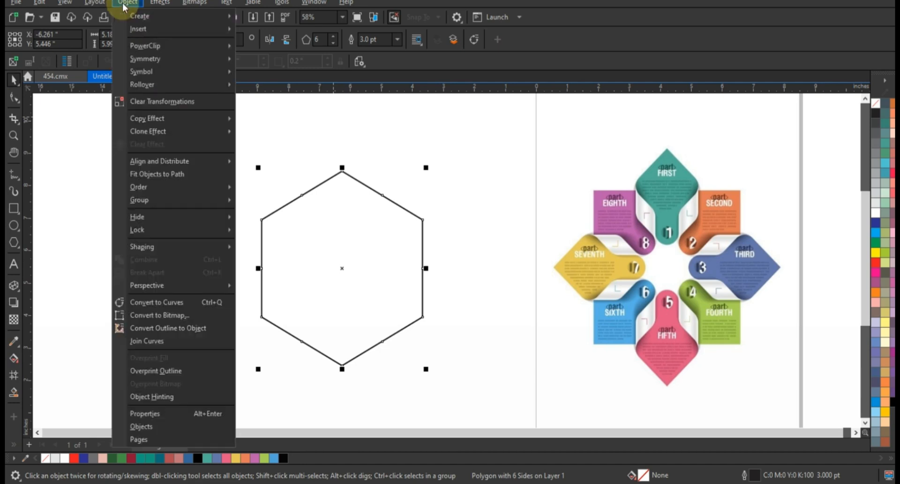
left_click(161, 305)
key("Escape")
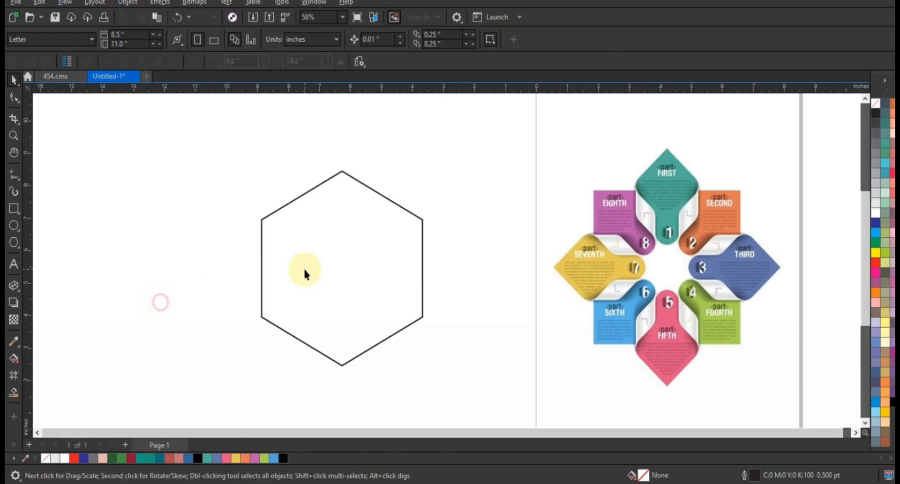
Delete the midpoint nodes on all six sides of the hexagon, keeping only the corner nodes
left_click(261, 268)
left_click(14, 97)
left_click(261, 260)
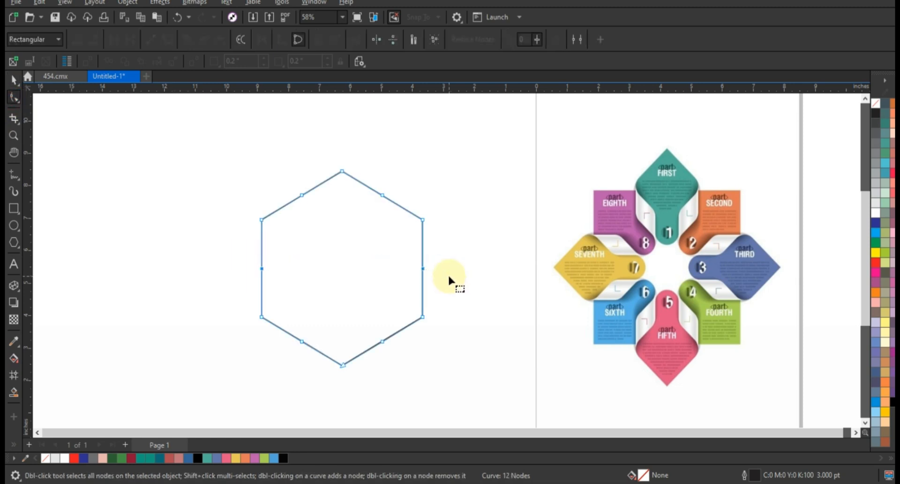
key("Delete")
left_click_drag(397, 184, 287, 350)
Raise the hexagon's top node straight up and nudge its two upper side nodes down to form a longer point
left_click(335, 157)
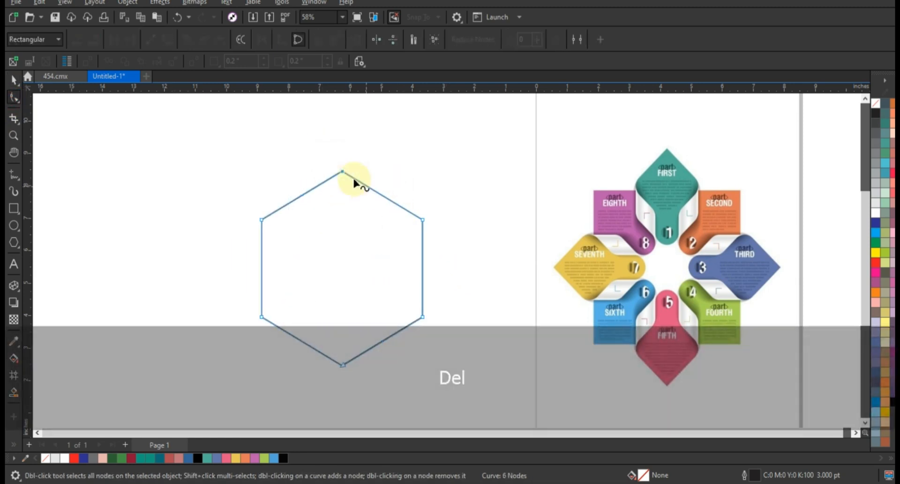
left_click_drag(342, 172, 342, 135)
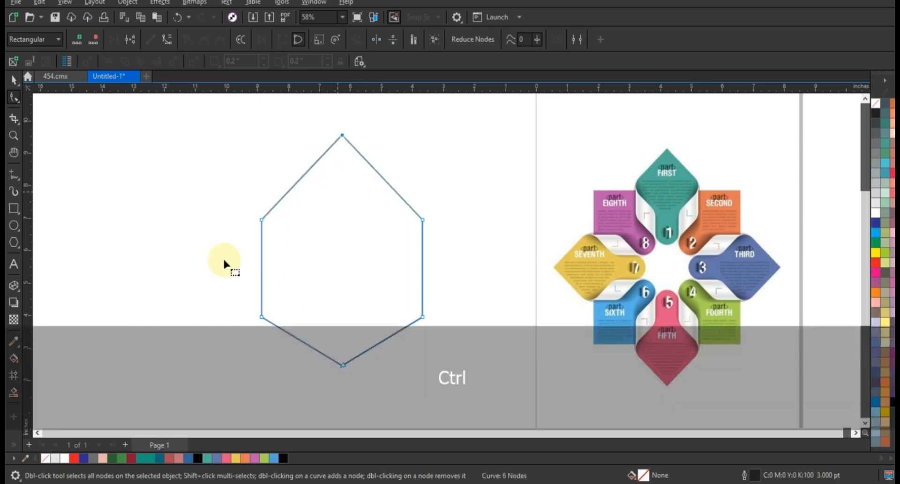
left_click_drag(285, 229, 433, 243)
key("Down")
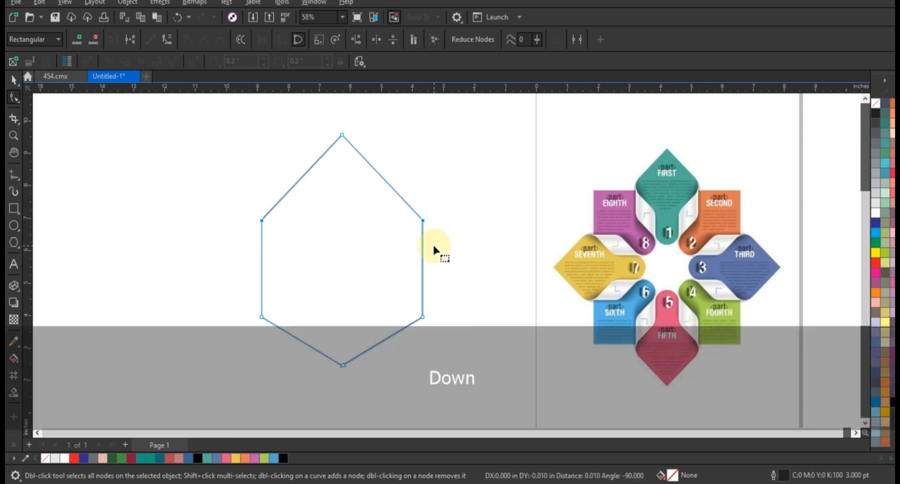
key("Down")
key("Down")
key("Down")
key("Down")
key("Down")
key("Down")
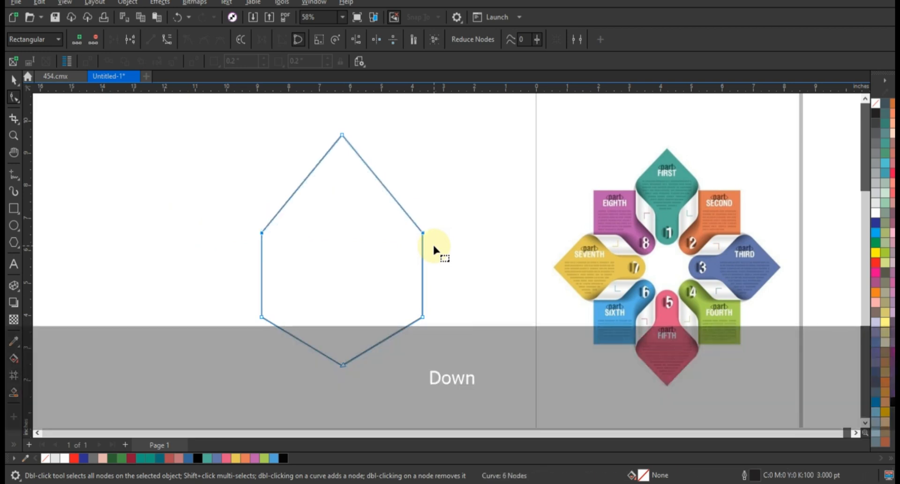
key("Down")
key("Down")
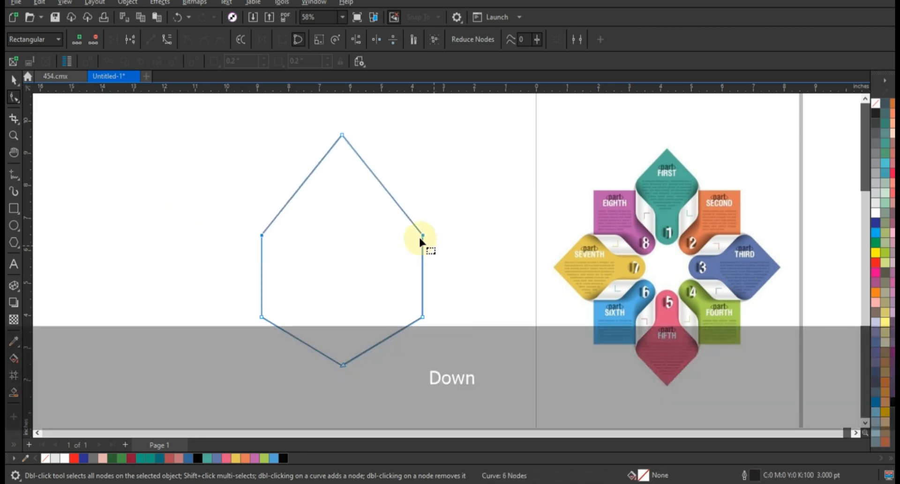
Narrow the pointed shape symmetrically about its centre to about 4.76 inches wide
left_click(14, 80)
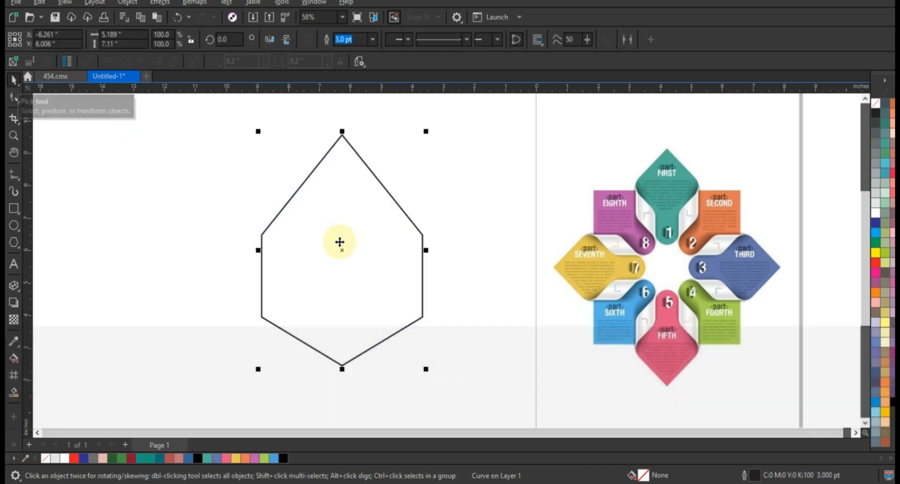
left_click_drag(426, 255, 418, 248)
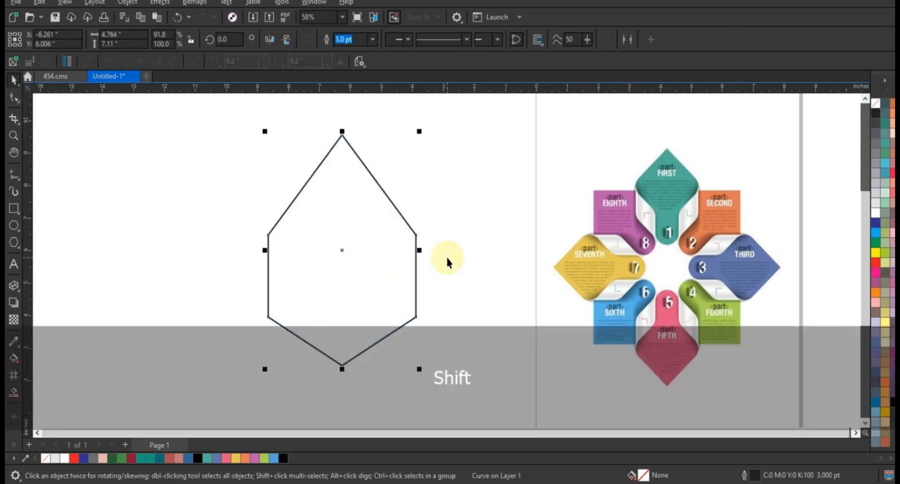
left_click(448, 257)
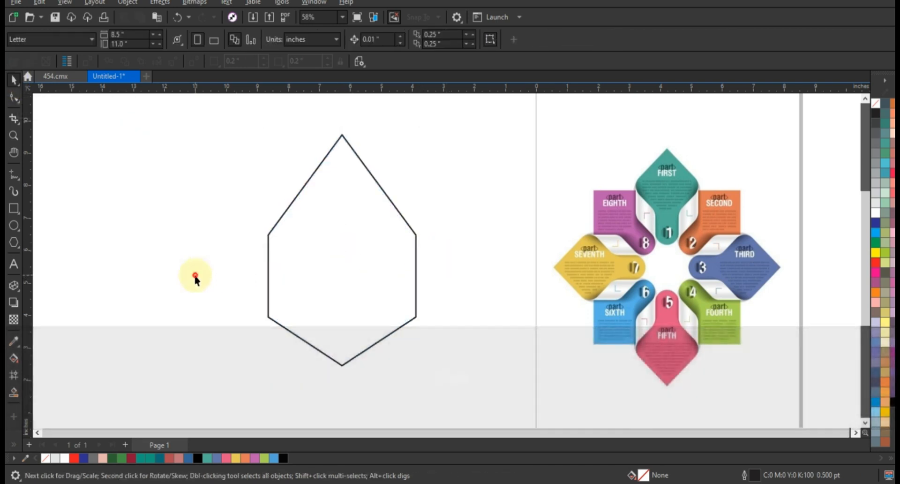
Duplicate the pointed shape and place the copy level with it on the side away from the page
left_click(366, 297)
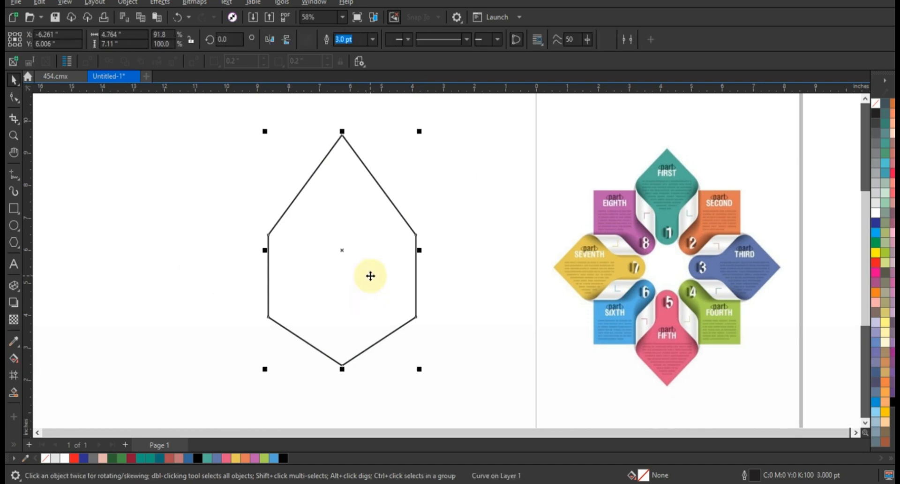
key("KP_Add")
left_click_drag(371, 276, 243, 286)
Fillet all corners of the original pointed shape with a 0.86 inch radius
left_click(302, 268)
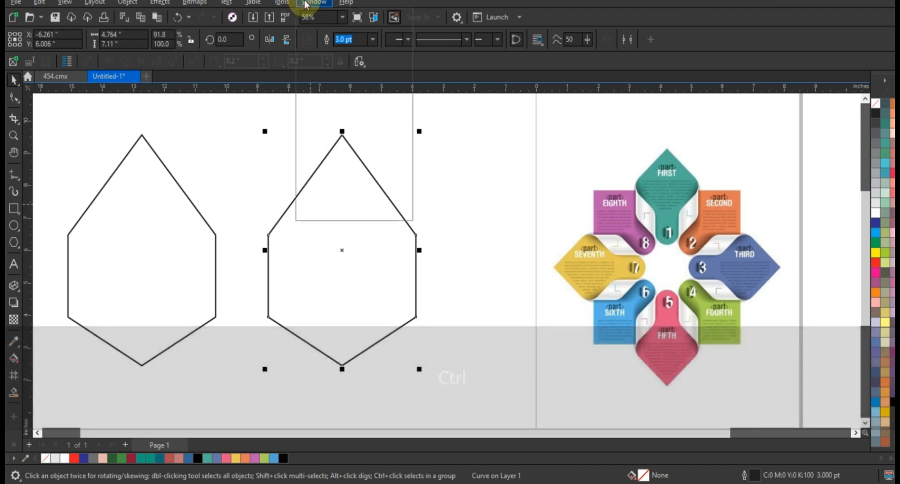
left_click(305, 5)
mouse_move(331, 156)
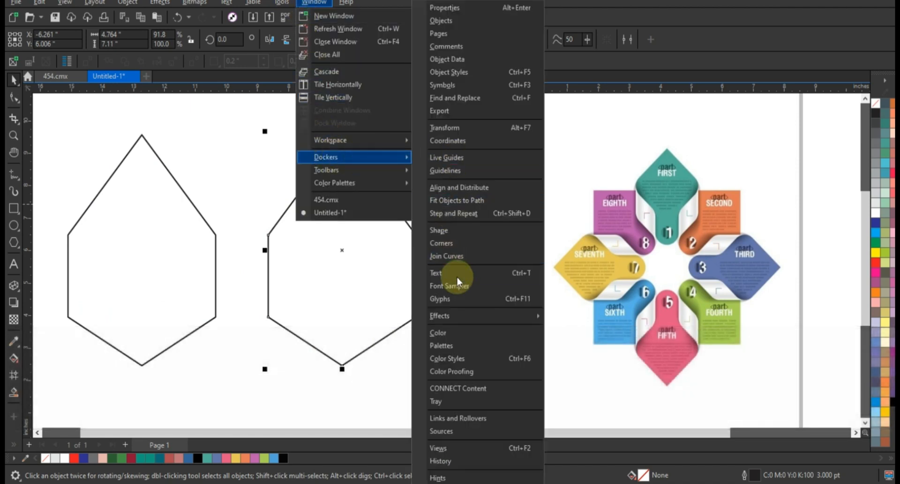
left_click(453, 244)
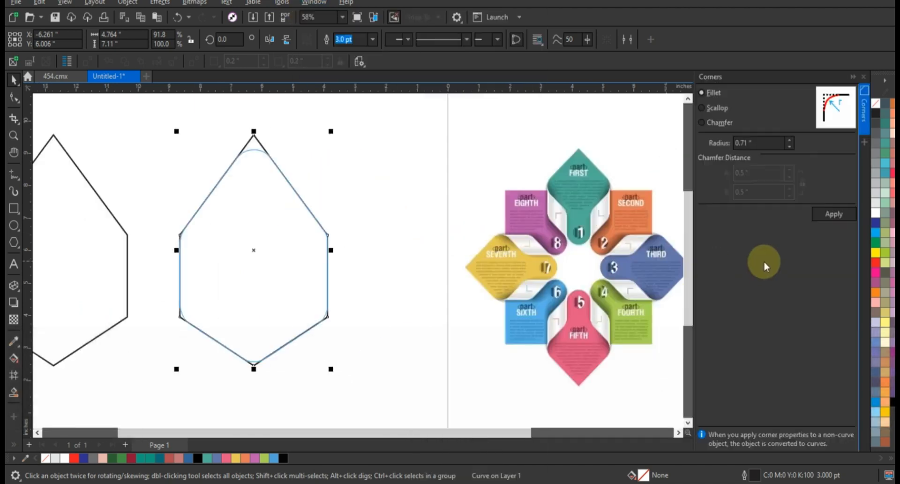
left_click(791, 139)
left_click(790, 139)
left_click(790, 140)
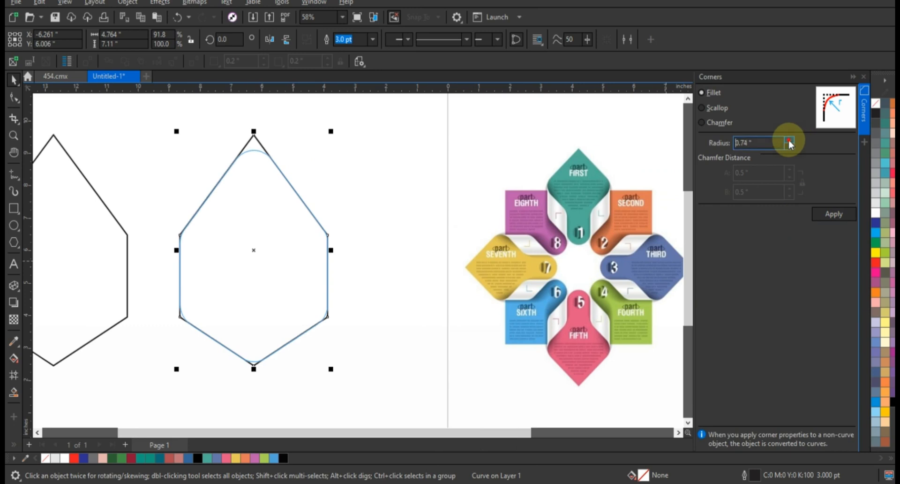
left_click(790, 140)
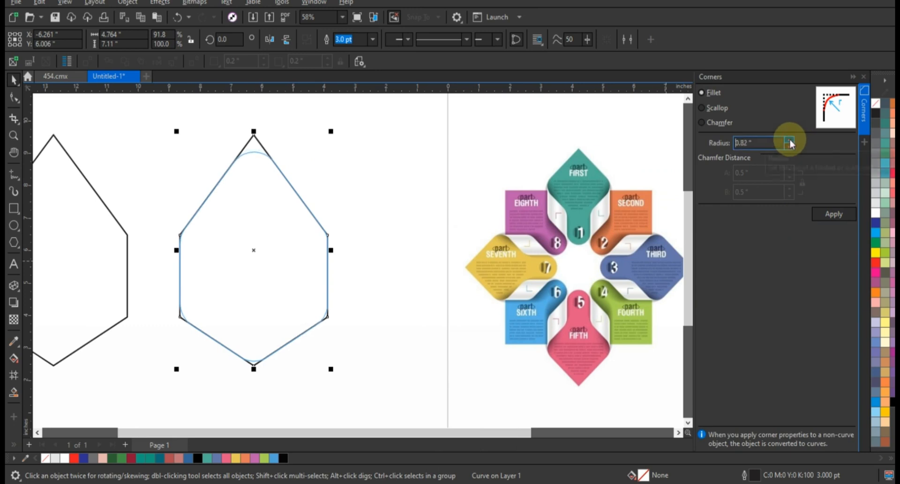
left_click(791, 140)
left_click(791, 140)
left_click(791, 140)
left_click(790, 139)
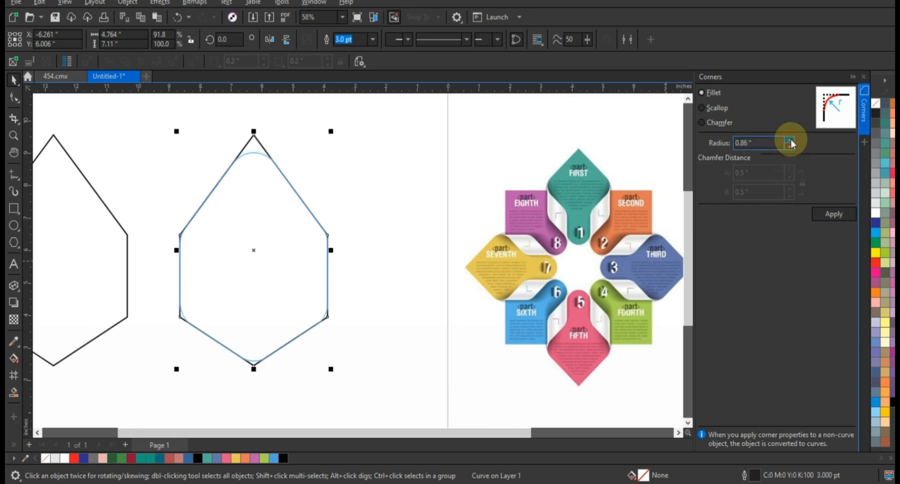
left_click(849, 216)
left_click(863, 77)
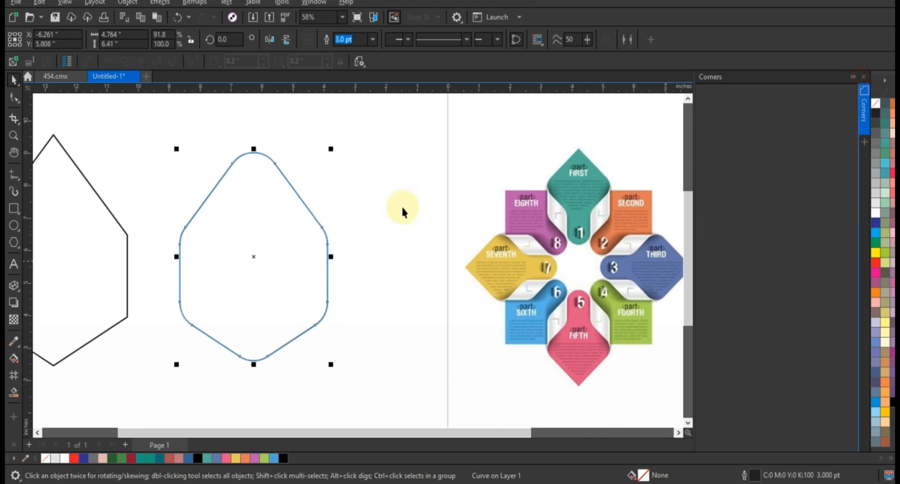
Align the sharp-cornered copy and the rounded shape on their vertical centre line so they overlap
left_click(167, 235)
left_click(291, 242, "shift")
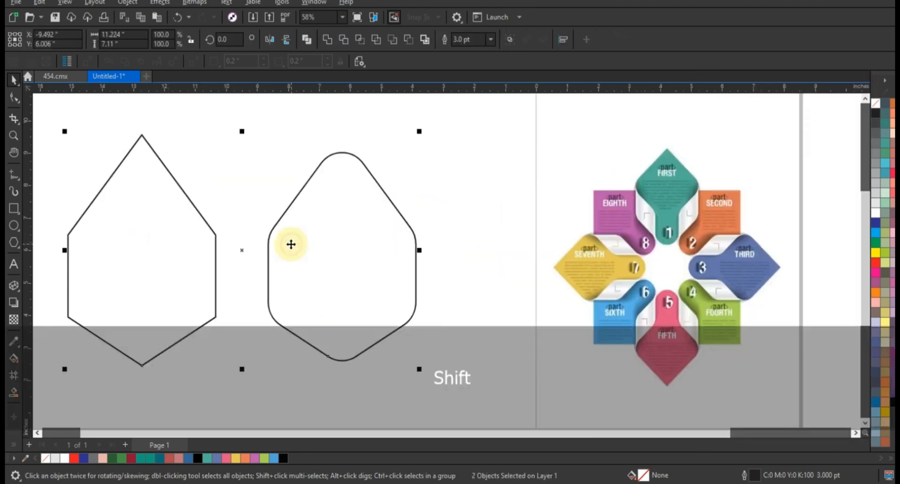
key("c")
left_click(176, 280)
Smart Fill the pointed tip and the rounded body in blue #336699, and delete the sharp-cornered outline
left_click(14, 391)
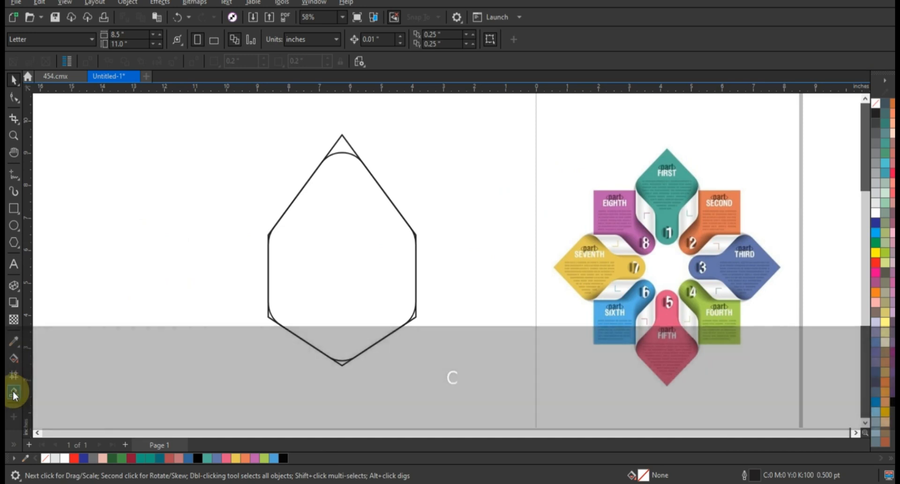
left_click(341, 149)
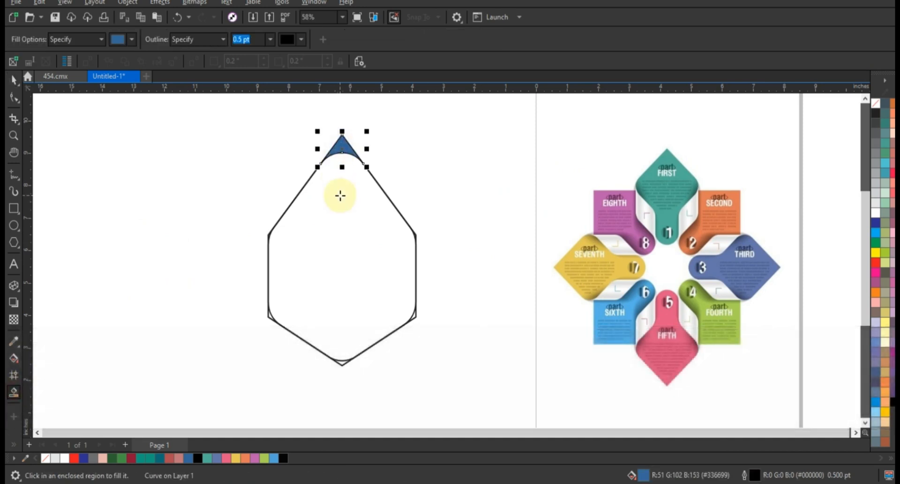
left_click(340, 195)
left_click(13, 80)
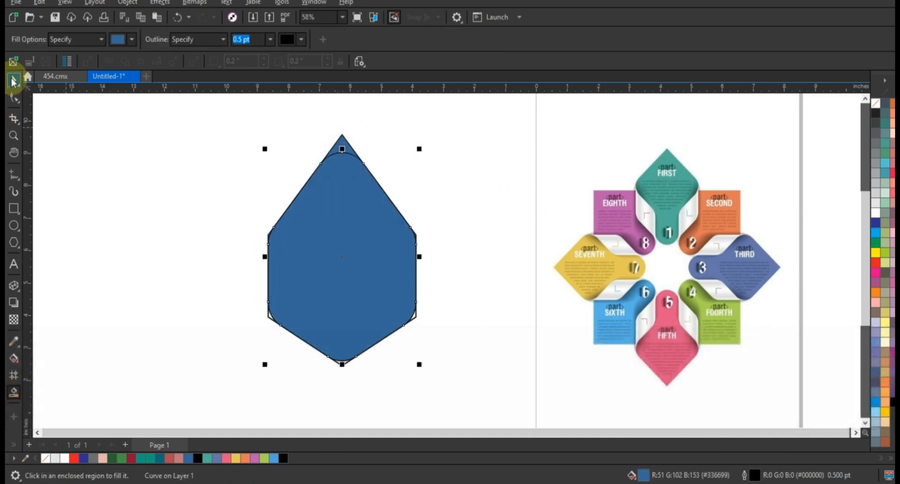
left_click(253, 339)
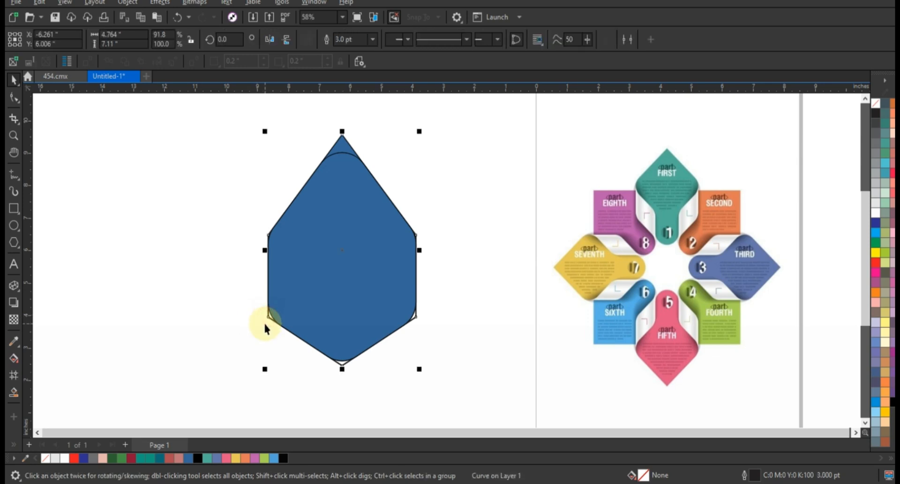
key("Delete")
Weld the blue tip and body into one shape, move it aside, and delete the remaining rounded outline
left_click(337, 153)
left_click(345, 146, "shift")
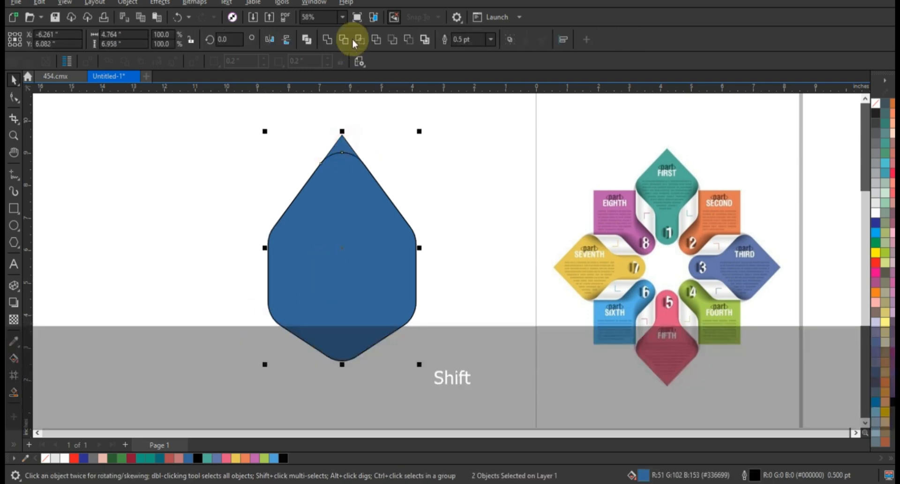
mouse_move(367, 192)
left_mouse_down()
mouse_move(216, 196)
mouse_move(223, 181)
left_mouse_up()
left_click_drag(234, 118, 437, 366)
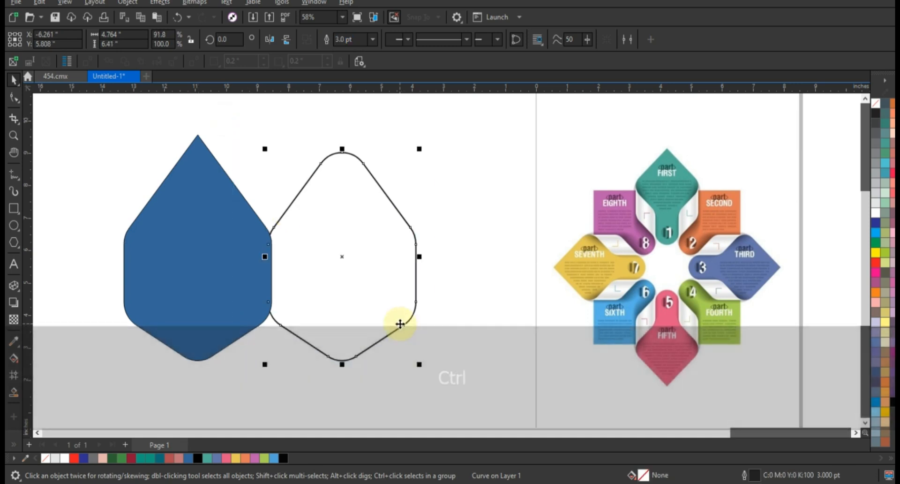
key("Delete")
Remove the fill from the welded shape and create a 110% copy offset diagonally down toward the page
left_click_drag(259, 264, 370, 265)
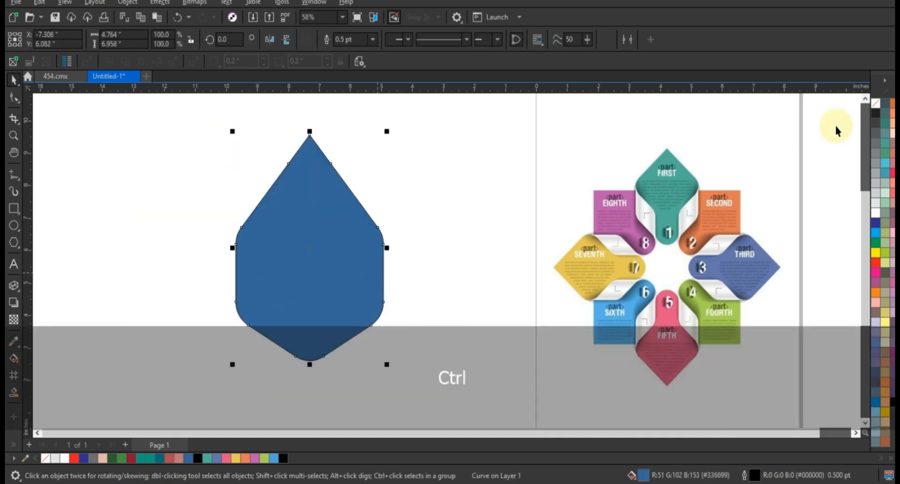
left_click(875, 103)
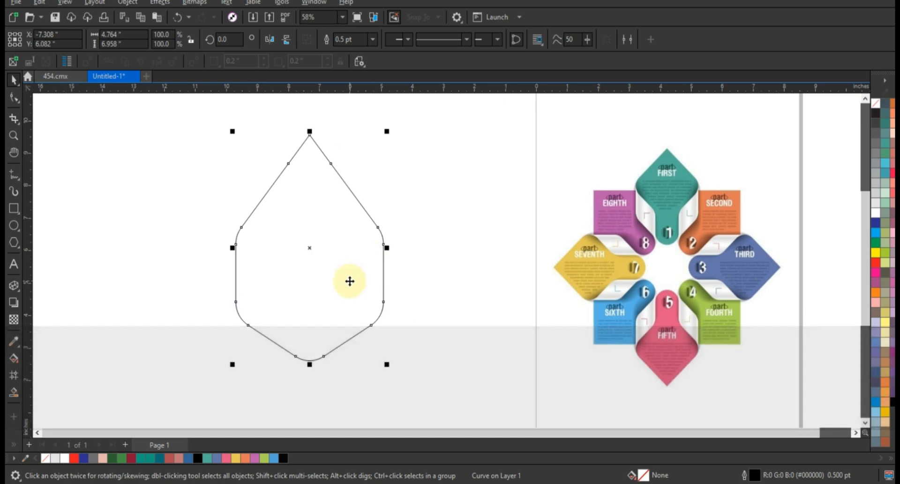
left_click_drag(350, 282, 472, 315)
left_click_drag(353, 392, 336, 412)
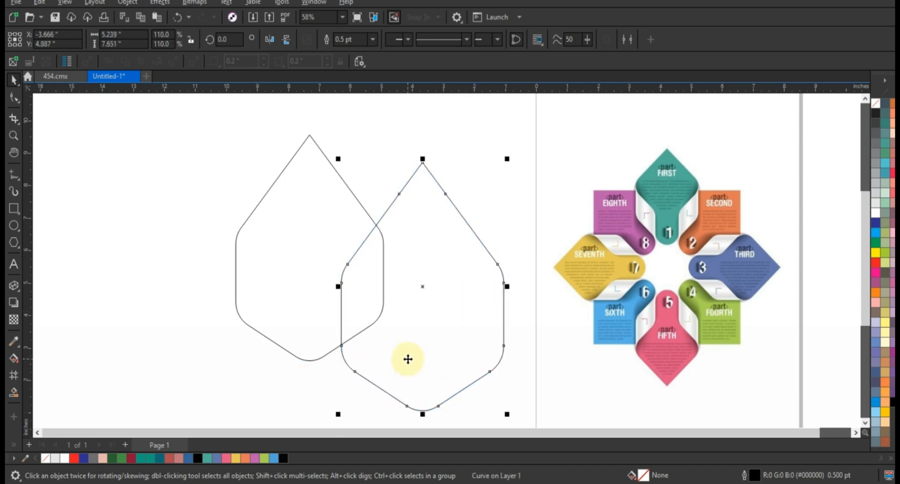
left_click(206, 225)
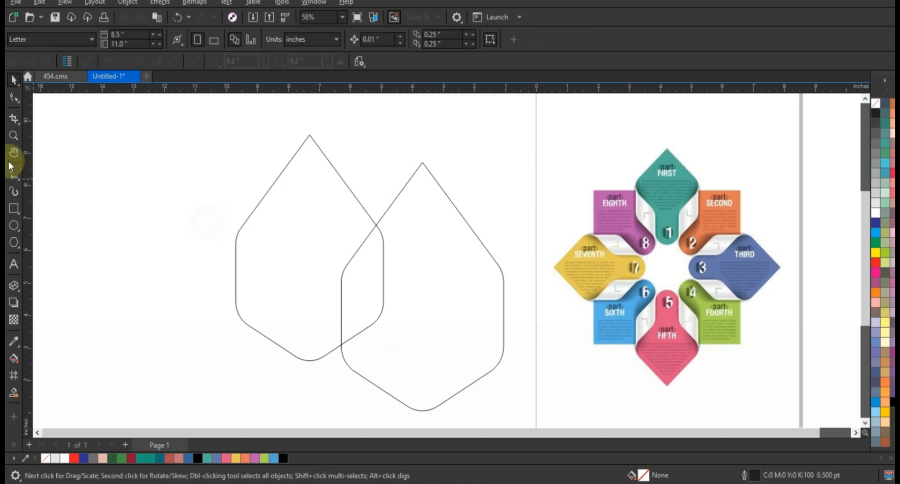
Draw a circle about 0.94 inches across, nestled against both petal outlines just left of where they cross
left_click(13, 136)
left_click_drag(291, 143, 420, 285)
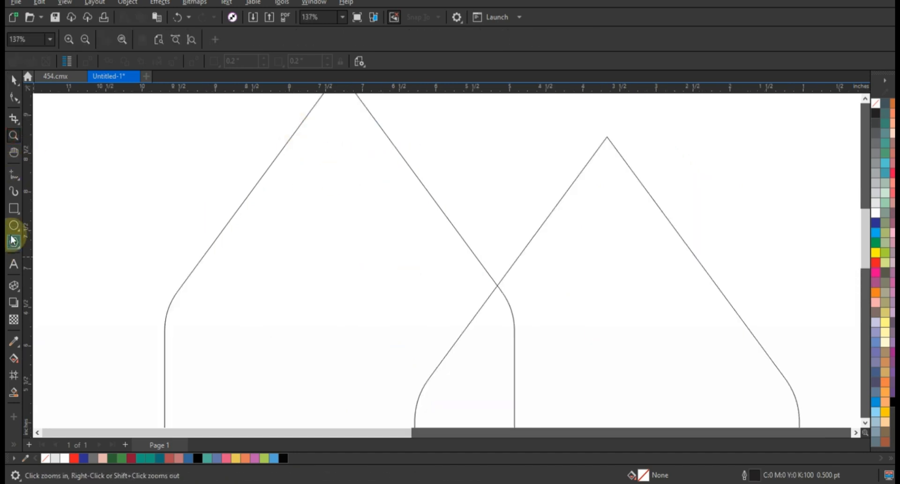
left_click(13, 226)
mouse_move(414, 252)
left_mouse_down()
mouse_move(448, 323)
mouse_move(457, 297)
left_mouse_up()
left_click(13, 79)
left_click(453, 298)
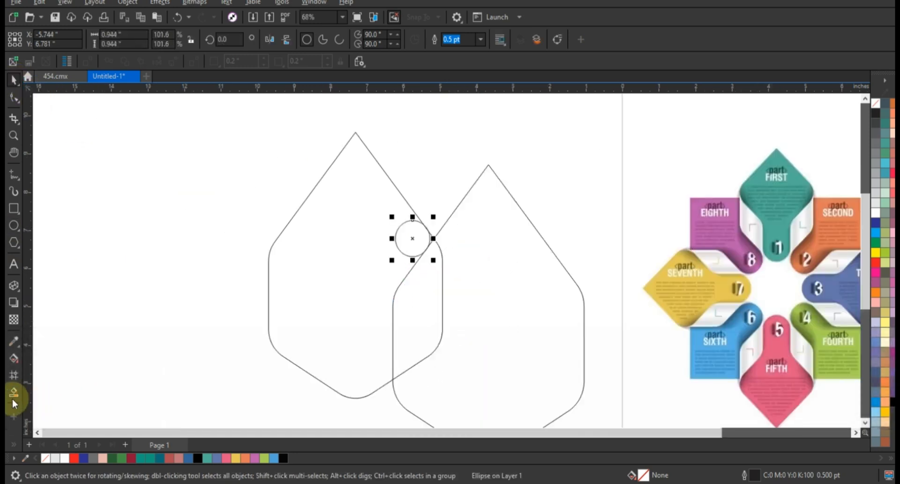
Smart Fill the petals' overlap and the small gap beside the circle in blue #336699, and delete the circle
left_click(14, 399)
left_click(424, 314)
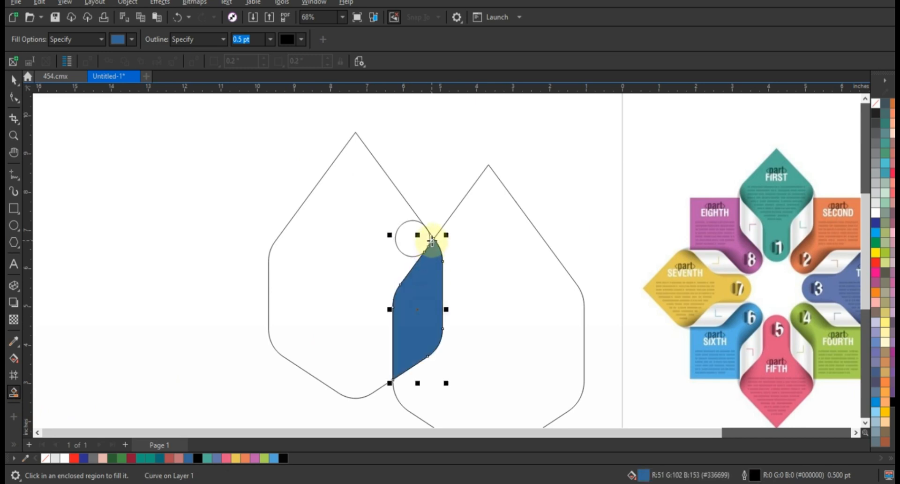
left_click(14, 80)
left_click(401, 238)
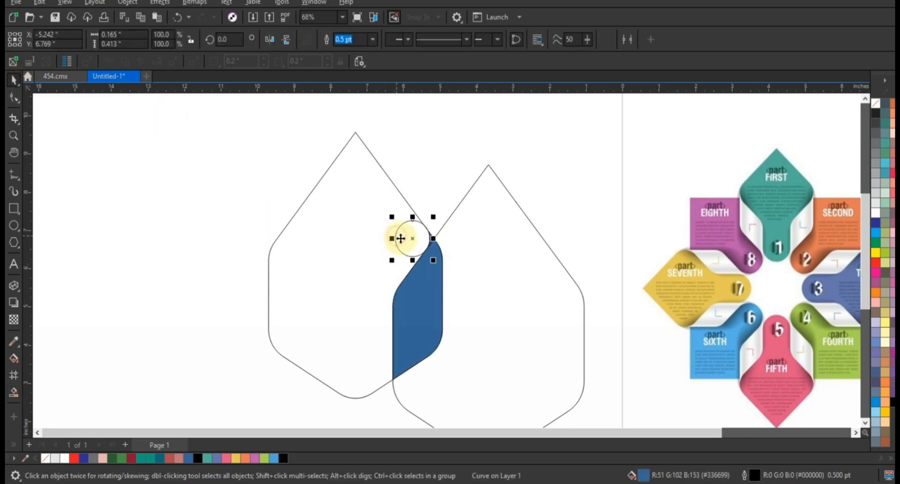
key("Delete")
Weld the small blue gap piece and the blue overlap into one shape, and delete the larger petal outline
left_click_drag(418, 189, 455, 262)
left_click(417, 291, "shift")
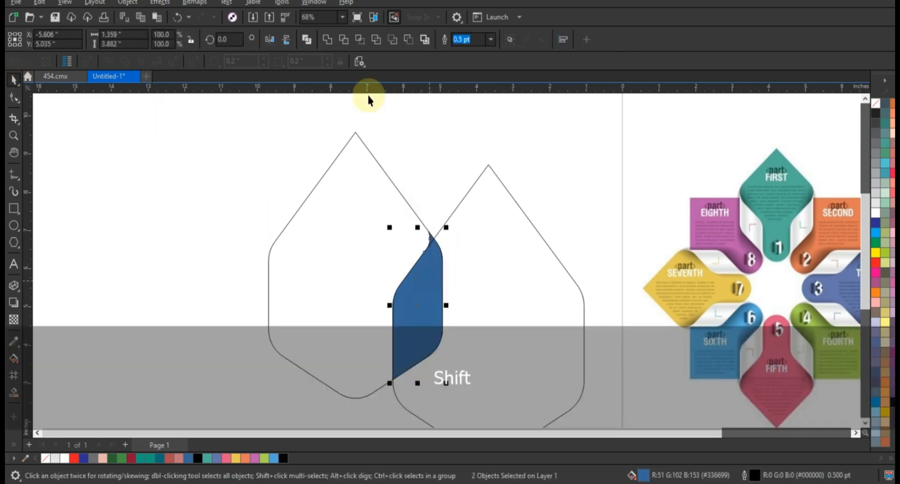
left_click(327, 38)
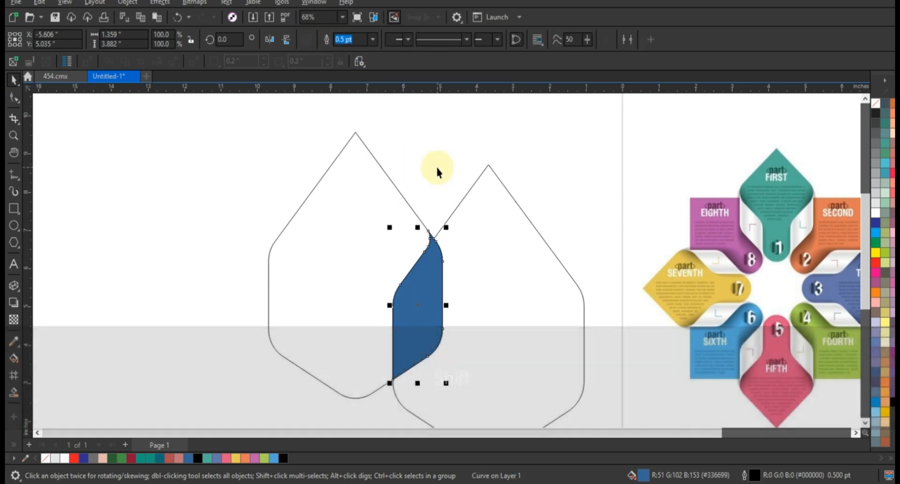
left_click(453, 173)
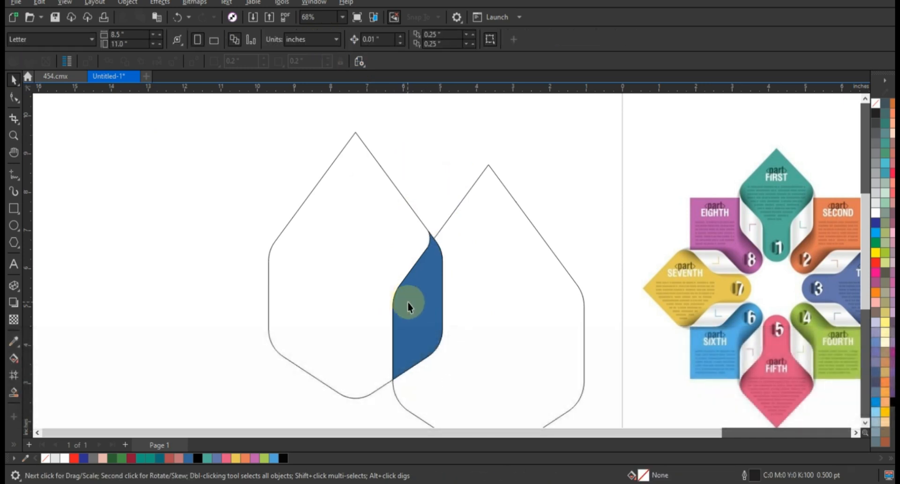
left_click(409, 391)
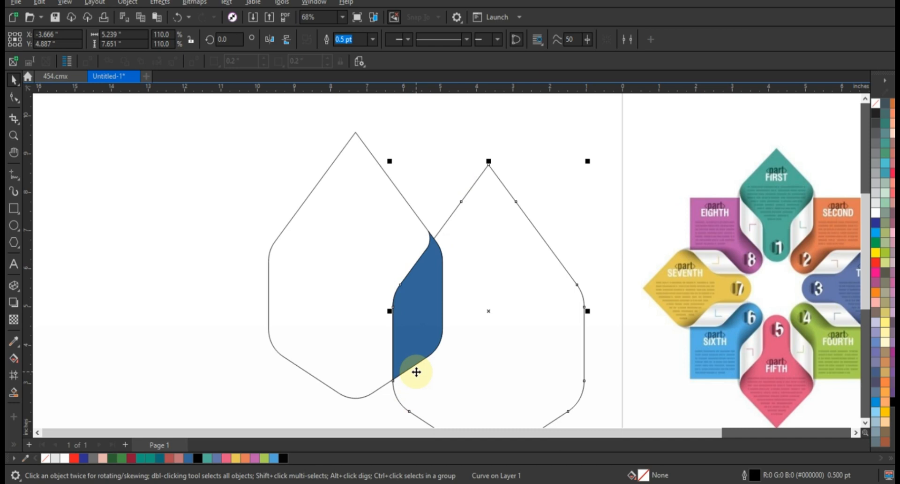
key("Delete")
Create a horizontally mirrored copy of the blue side piece and align it with the petal outline's left edge
left_click(424, 311)
left_click_drag(449, 304, 371, 311)
left_click(302, 274, "shift")
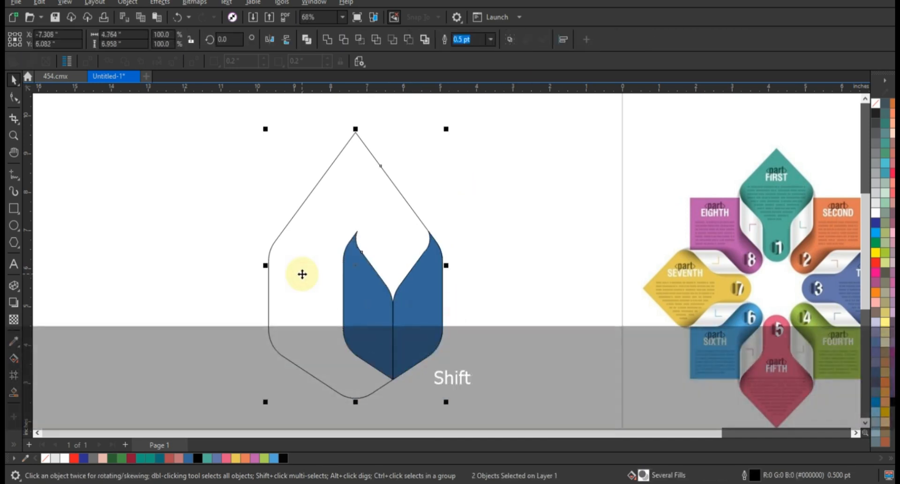
key("ctrl+l")
left_click(499, 271)
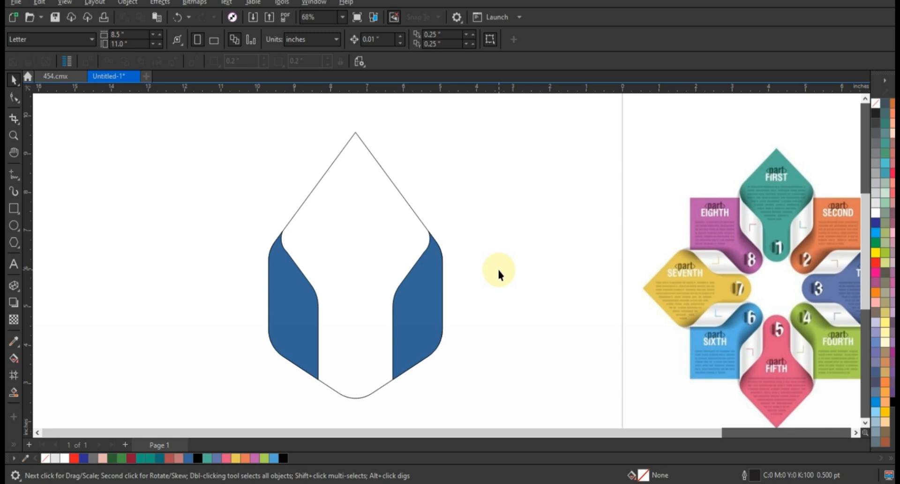
Apply a horizontal fountain fill across the left blue side piece
scroll(307, 238, "down", 4)
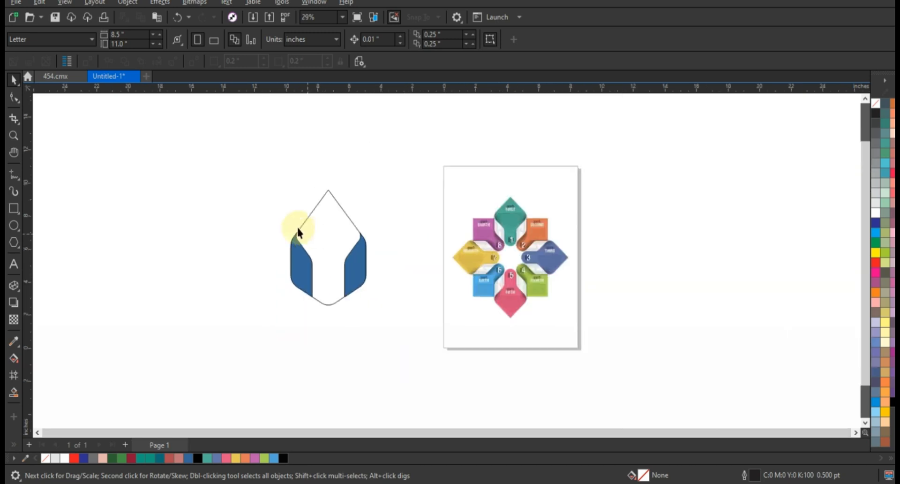
left_click(307, 257)
left_click(14, 135)
left_click_drag(225, 187, 643, 354)
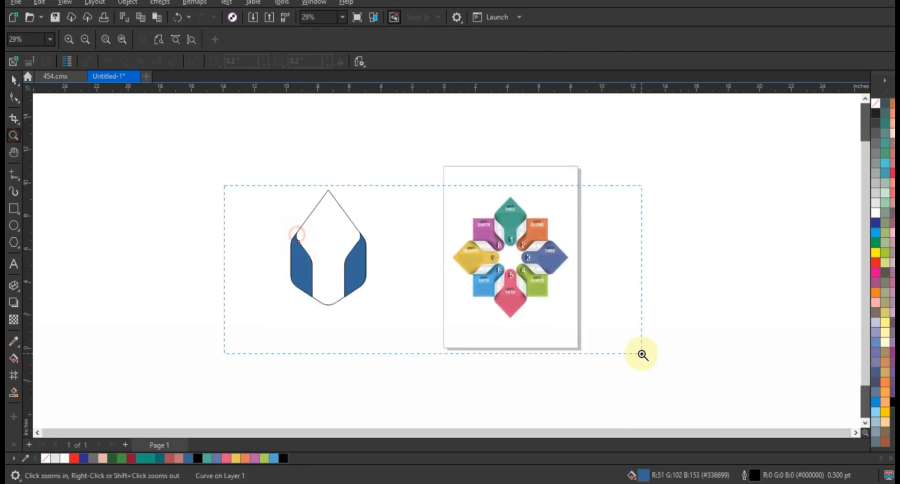
left_click(14, 302)
left_click(187, 287)
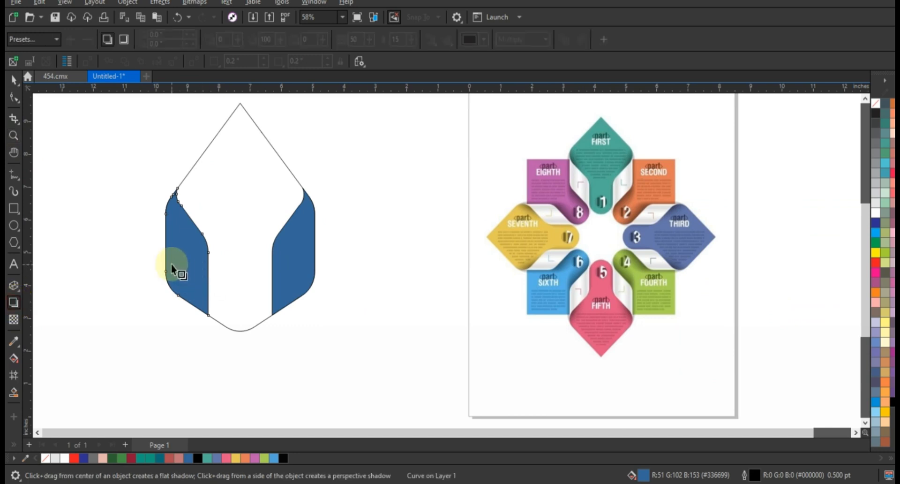
left_click(14, 358)
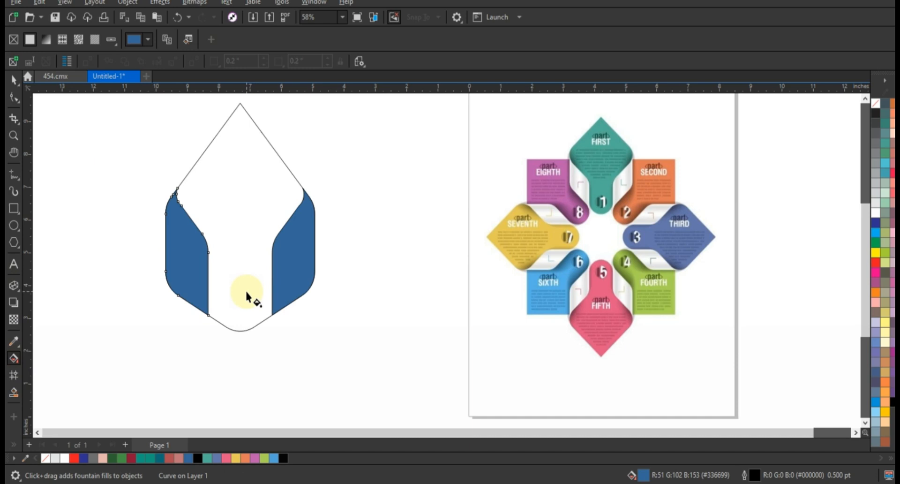
left_click_drag(168, 260, 214, 261)
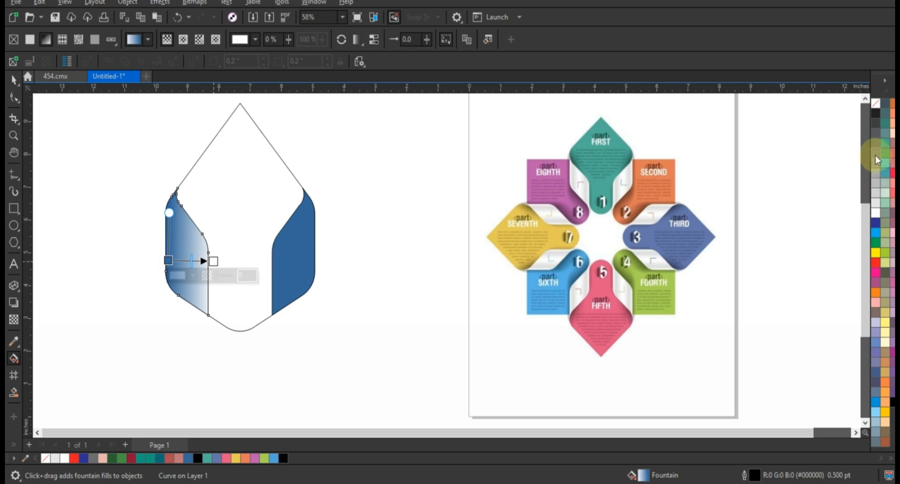
Recolour the left piece's fountain fill as grey, white, grey, and stretch its ends slightly beyond the shape
left_click_drag(875, 174, 213, 261)
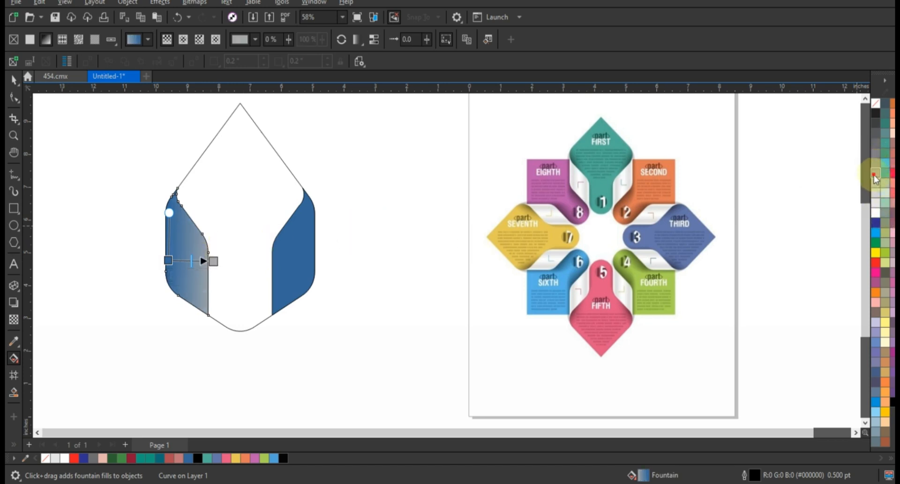
left_click_drag(875, 175, 169, 259)
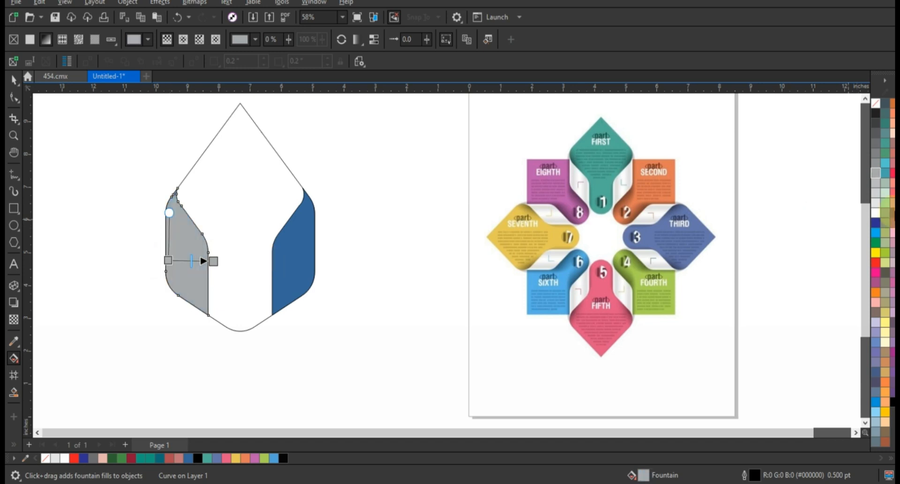
left_click_drag(878, 219, 159, 259)
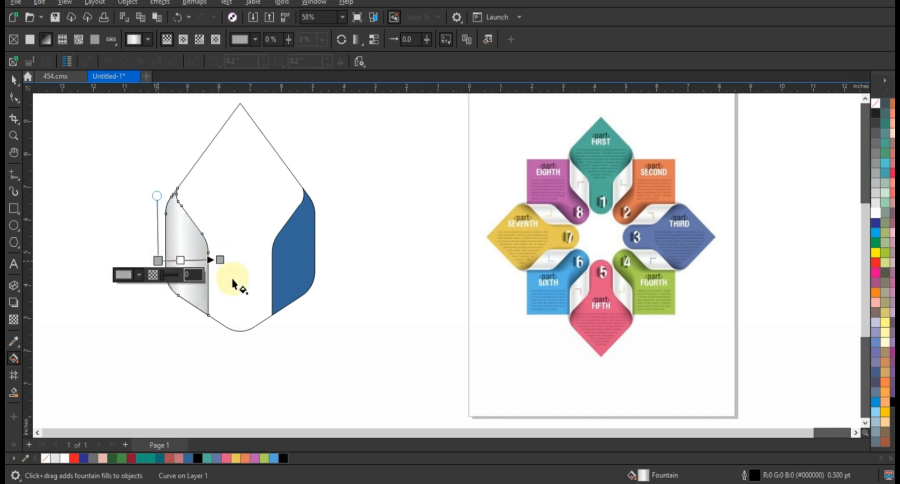
left_click_drag(221, 259, 225, 260)
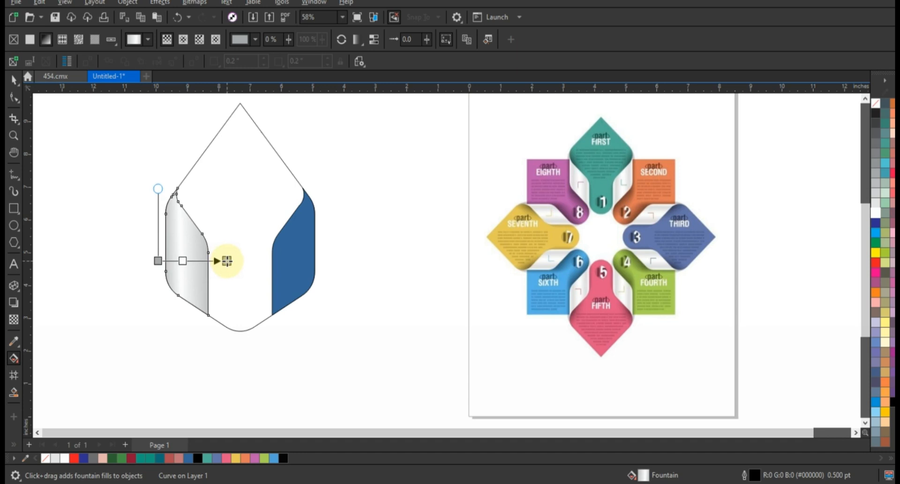
left_click(43, 153)
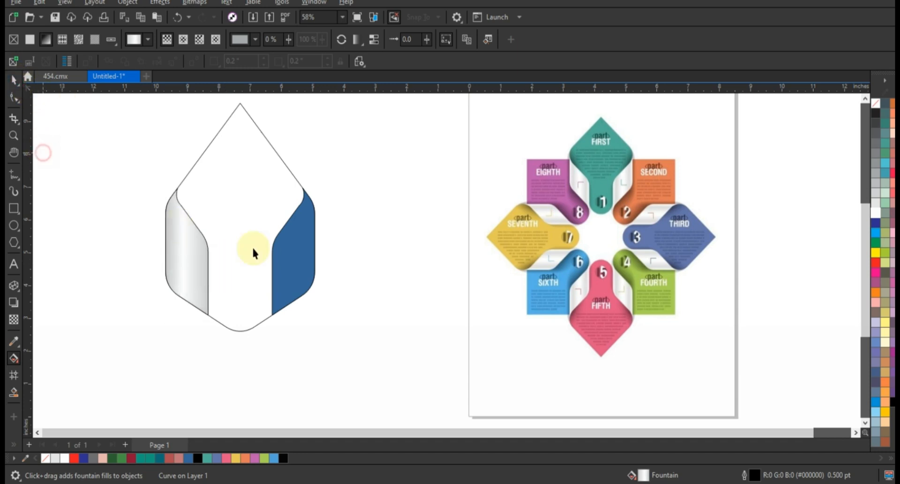
Copy only the fill properties of the left grey gradient piece to the right blue side piece
left_click(297, 252)
key("space")
left_click(40, 2)
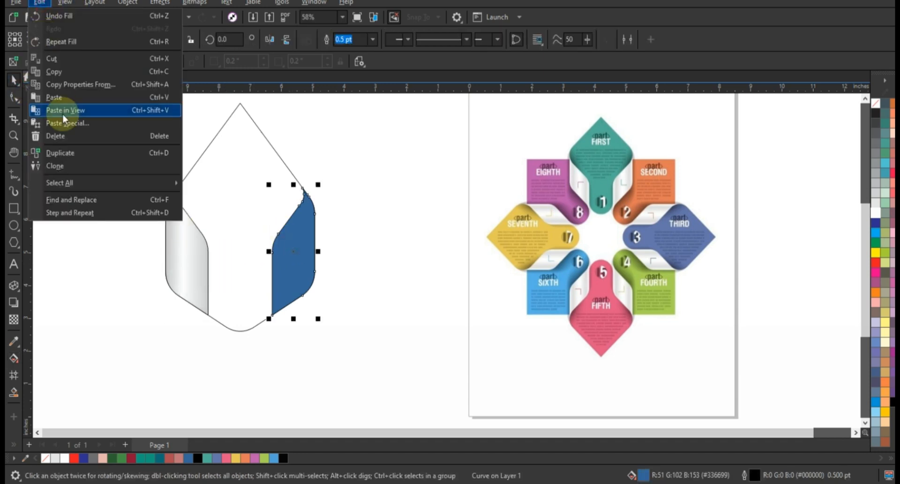
left_click(74, 84)
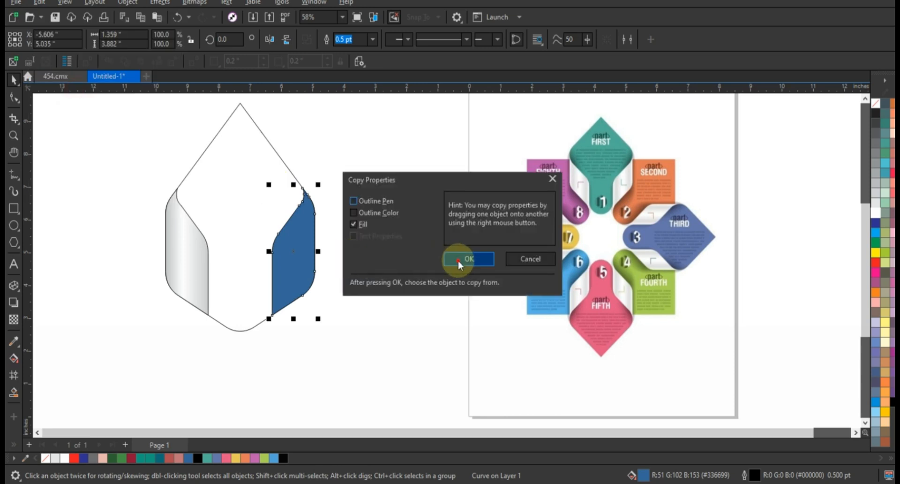
left_click(457, 259)
left_click(193, 246)
left_click(422, 269)
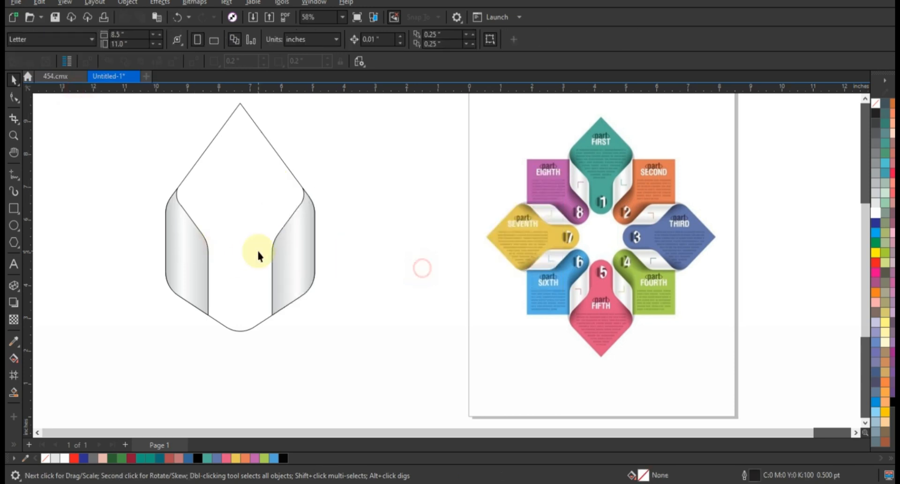
Remove the outlines from both gradient side pieces
left_click(305, 254)
left_click(198, 237, "shift")
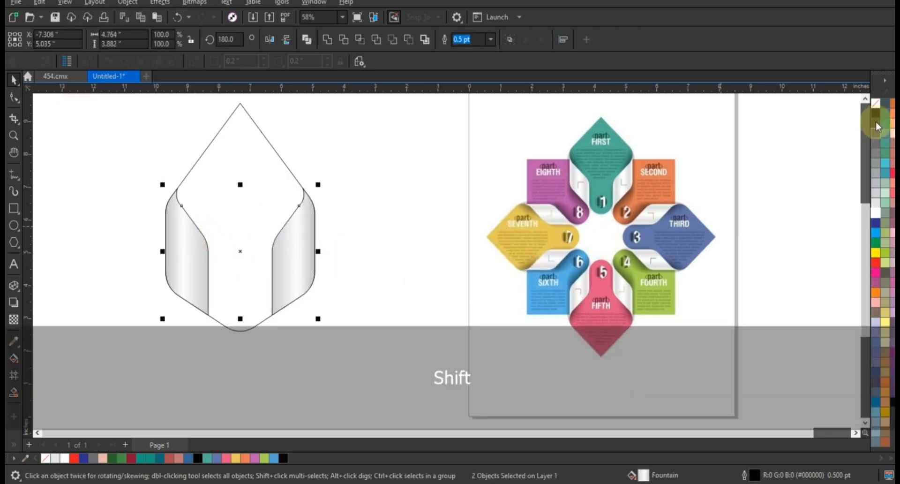
right_click(876, 104)
left_click(855, 119)
left_click(356, 160)
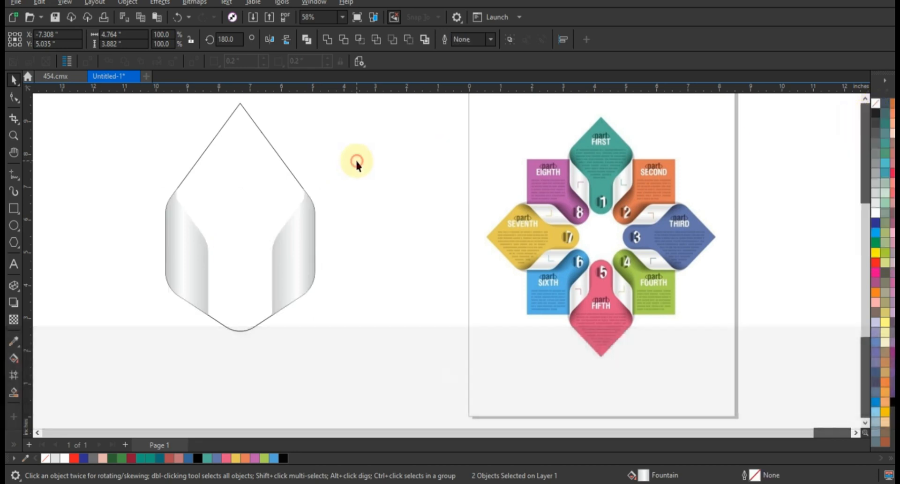
Add an upward perspective drop shadow to both side pieces with opacity 57 and feathering 15
left_click(306, 237)
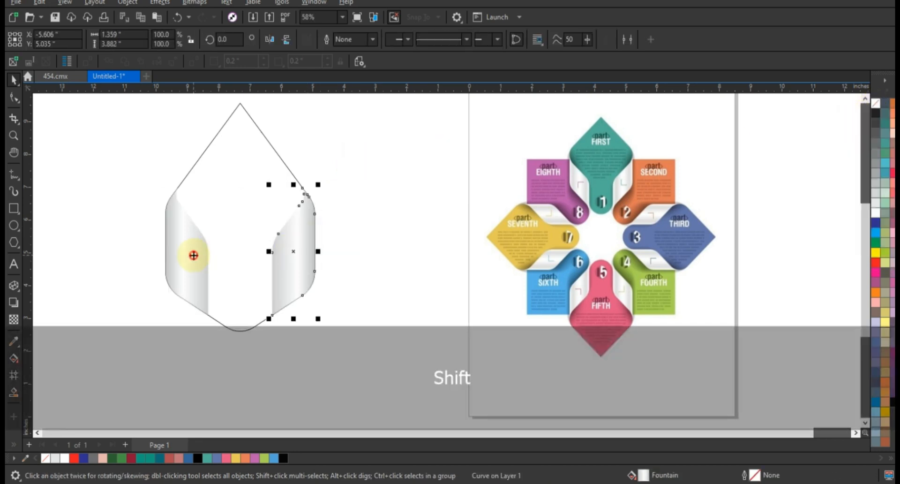
left_click(194, 255, "shift")
left_click(14, 302)
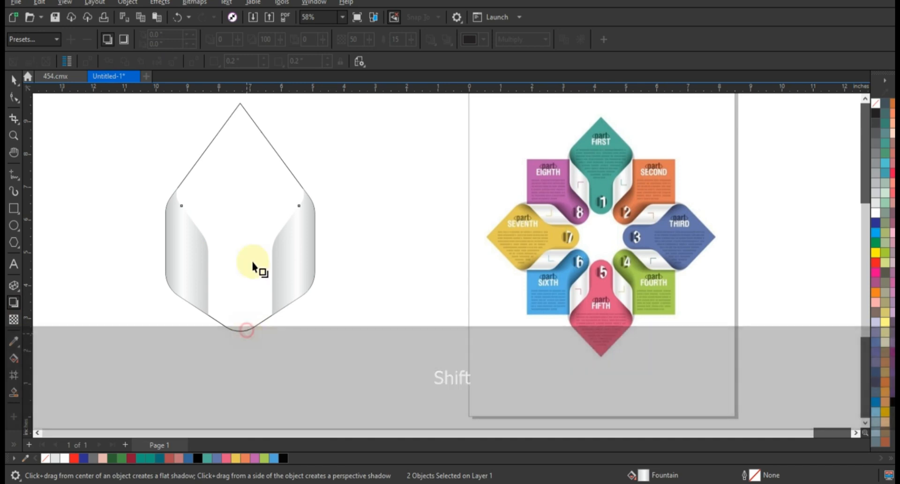
left_click_drag(253, 266, 241, 180)
left_click_drag(240, 248, 240, 239)
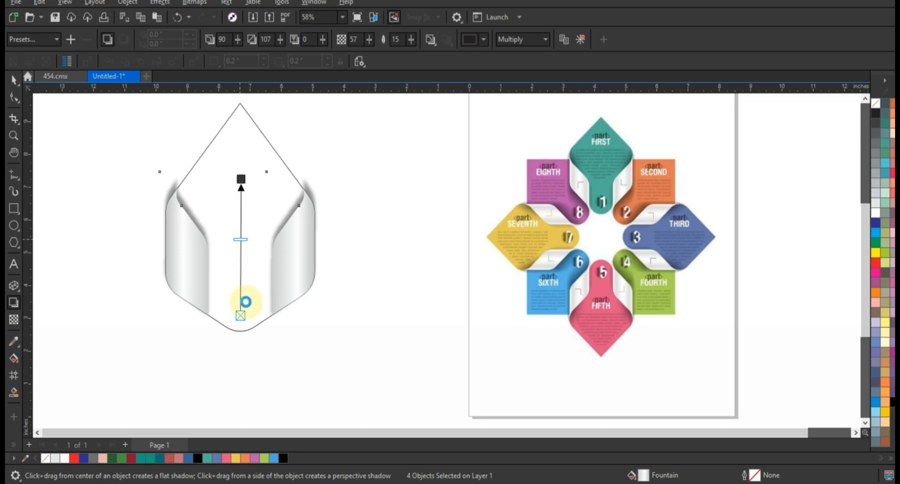
Break the drop shadows apart from the two side pieces
left_click(21, 86)
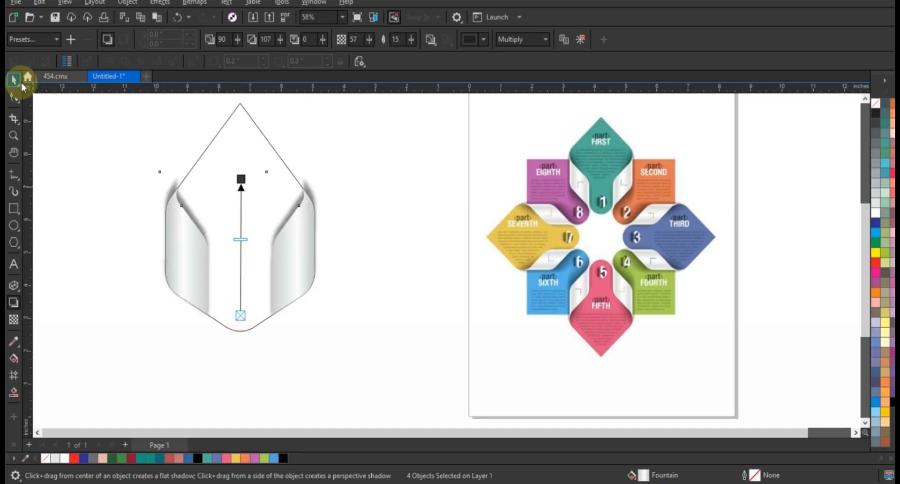
left_click(128, 3)
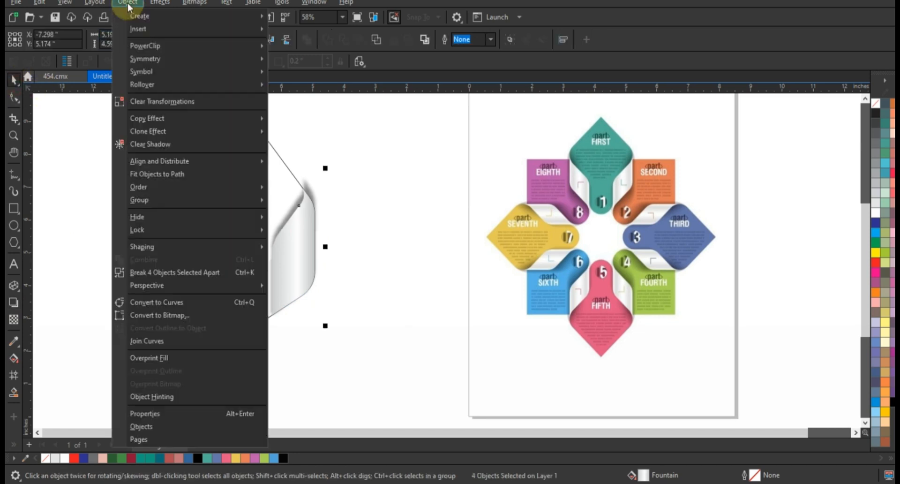
left_click(144, 270)
left_click(324, 195)
PowerClip the right side piece's shadow inside the petal outline
left_click(308, 188)
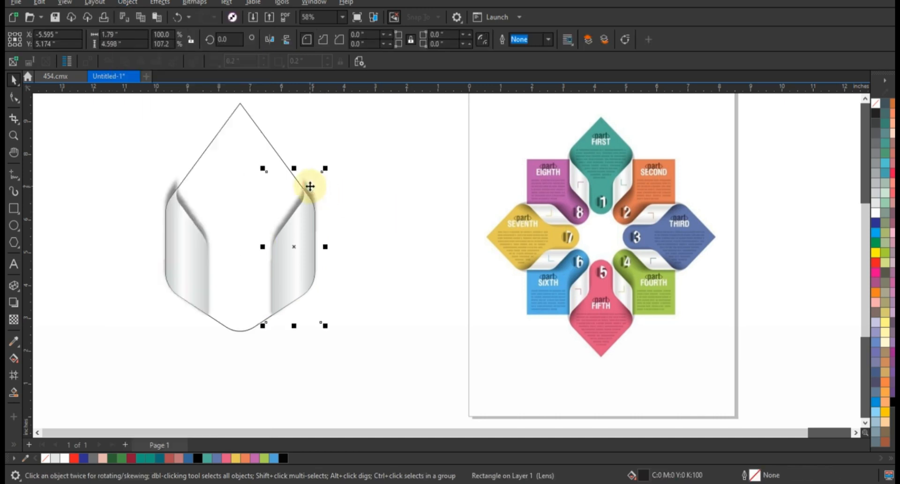
right_click(308, 188)
left_click(371, 283)
left_click(238, 161)
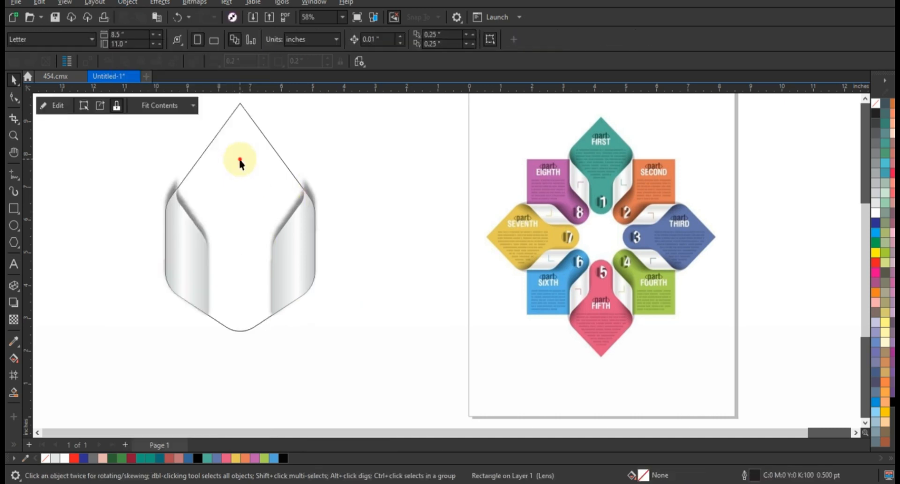
PowerClip the left side piece's shadow inside the petal outline as well
left_click(177, 180)
right_click(177, 180)
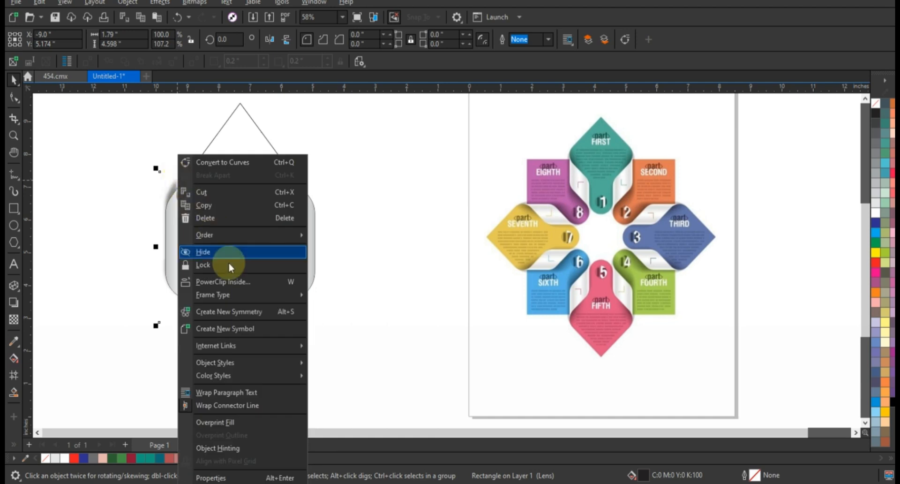
left_click(233, 281)
left_click(230, 161)
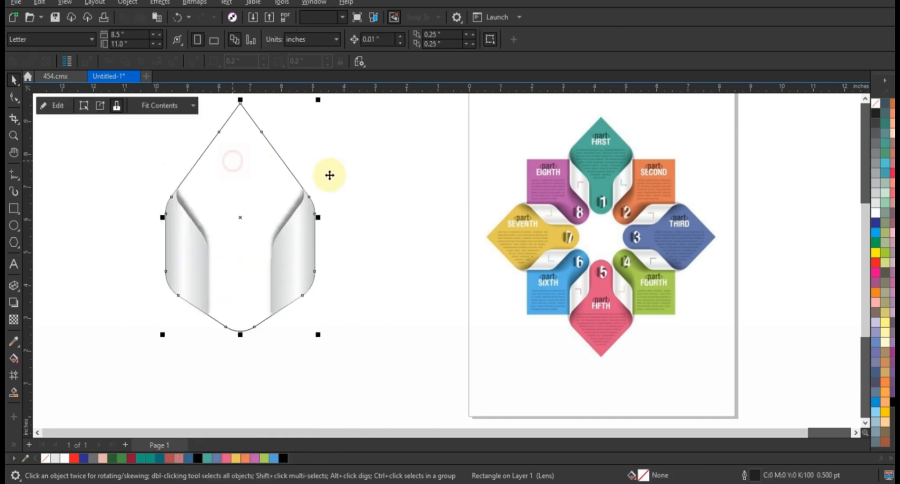
left_click(360, 177)
scroll(378, 186, "down", 3)
left_click(318, 224)
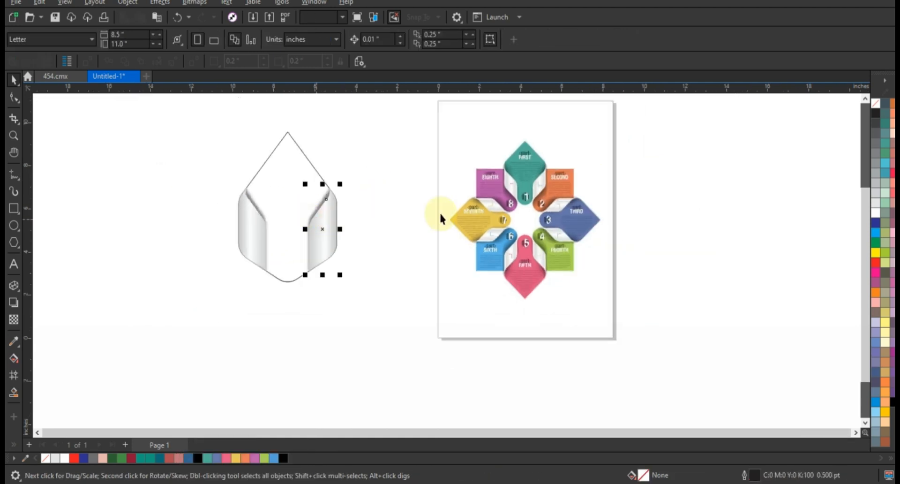
PowerClip both gradient-filled side pieces inside the petal outline
left_click_drag(380, 166, 198, 292)
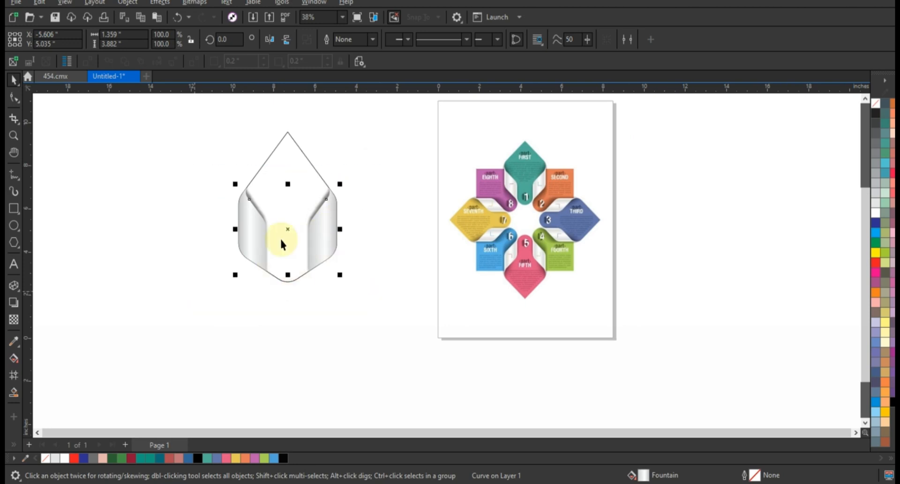
left_click(284, 236)
right_click(287, 231)
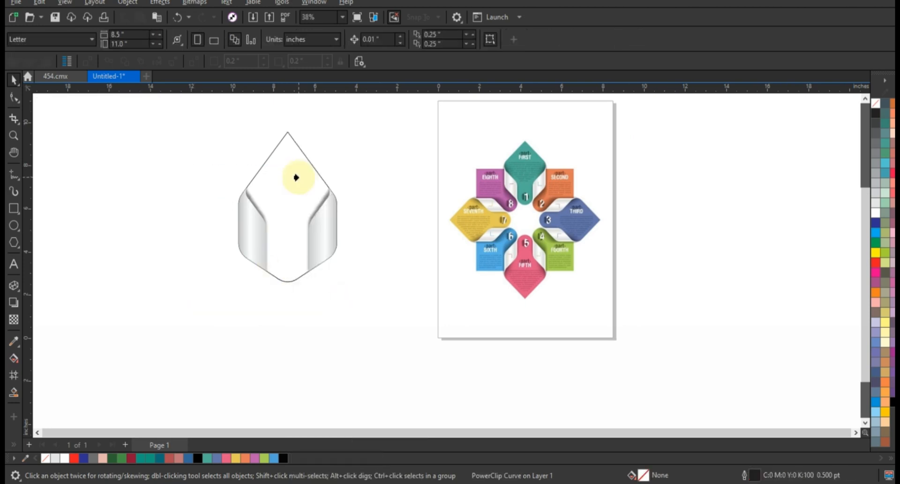
left_click(297, 177)
left_click(491, 275)
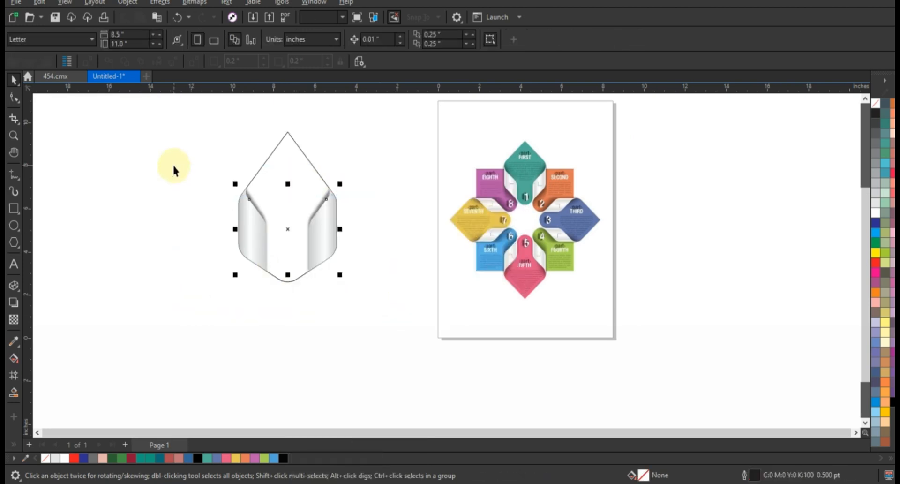
right_click(287, 230)
left_click(344, 297)
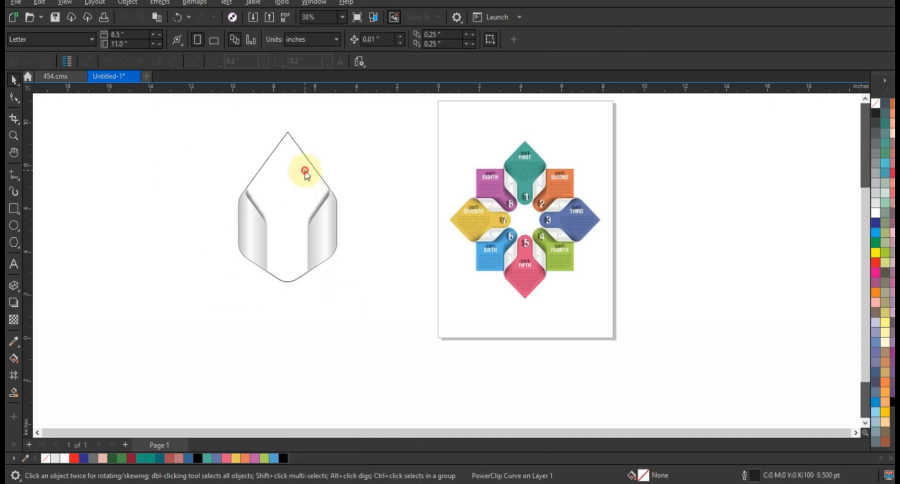
left_click(302, 172)
left_click(468, 283)
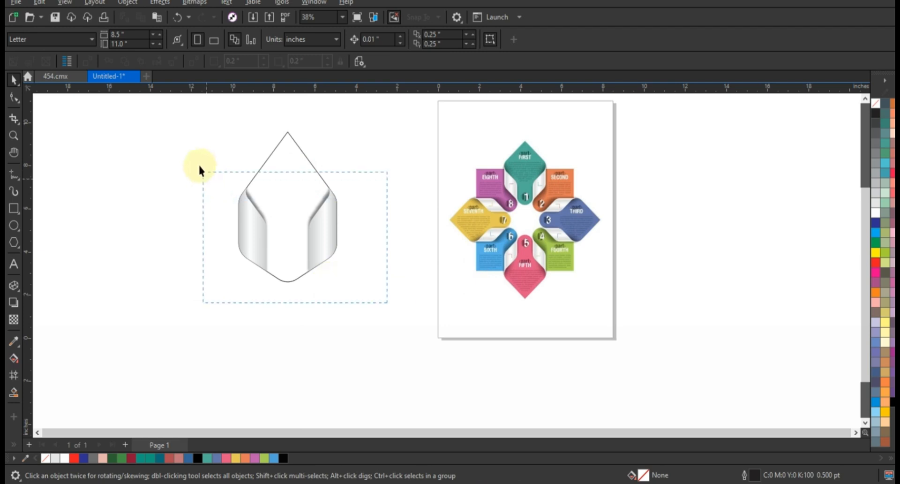
Add a vertically mirrored copy of the petal below the original and move both petals farther from the page
left_click_drag(200, 166, 197, 163)
key("w")
left_click(297, 162)
left_click(319, 231)
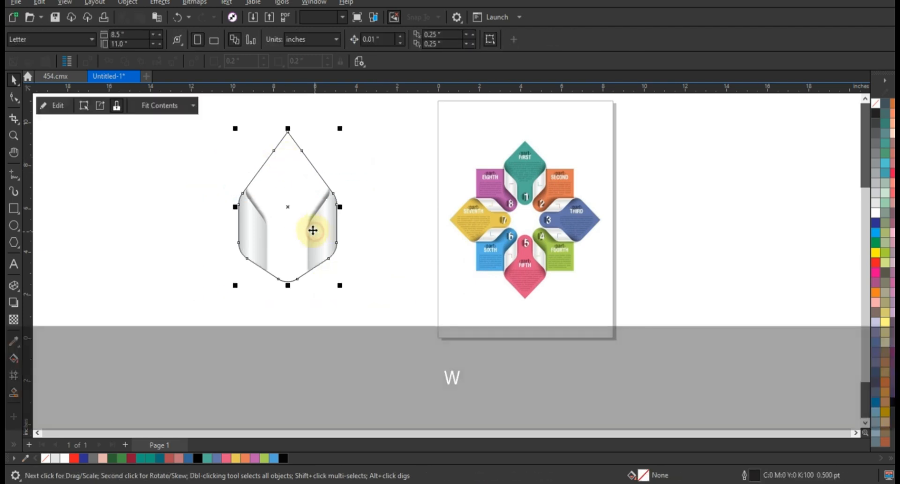
scroll(311, 230, "down", 1)
left_click_drag(293, 151, 311, 298)
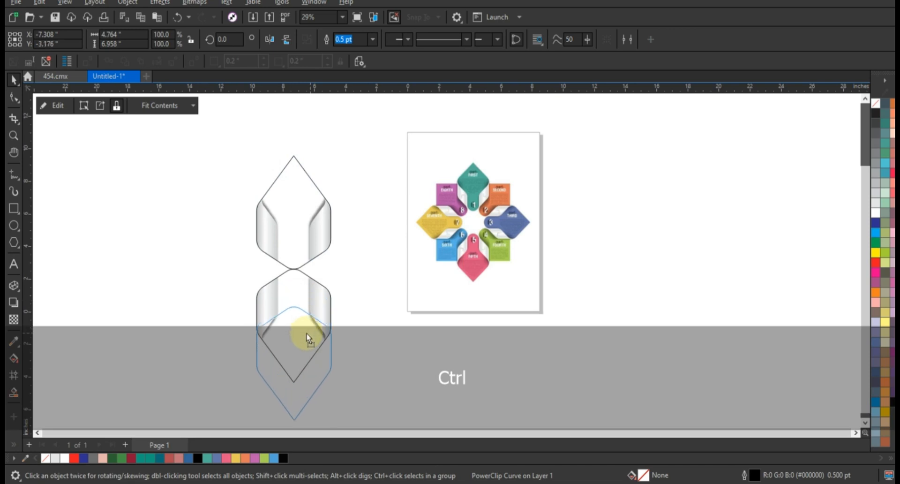
left_click(324, 241, "shift")
left_click_drag(325, 237, 257, 210)
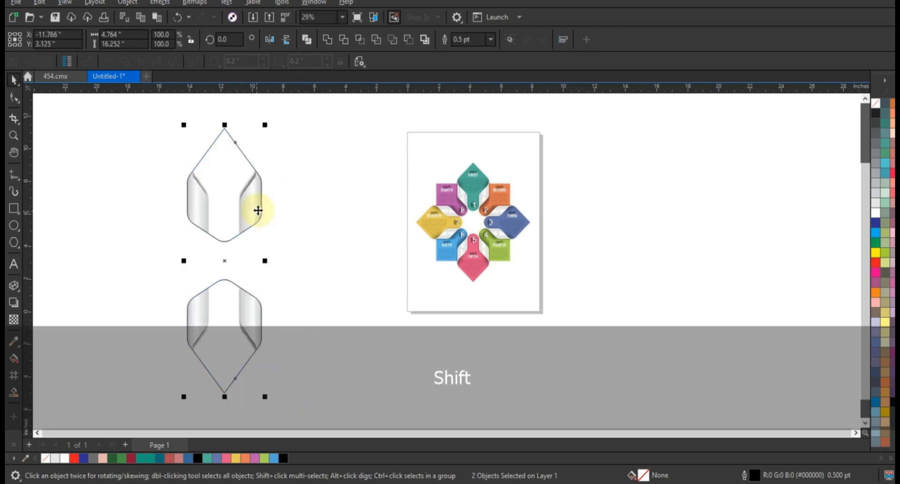
left_click(257, 210)
left_click_drag(270, 127, 306, 227)
key("ctrl+z")
left_click(356, 195)
Move the lower petal farther down, then add a copy of both petals rotated 90 degrees about their shared centre
left_click(252, 301)
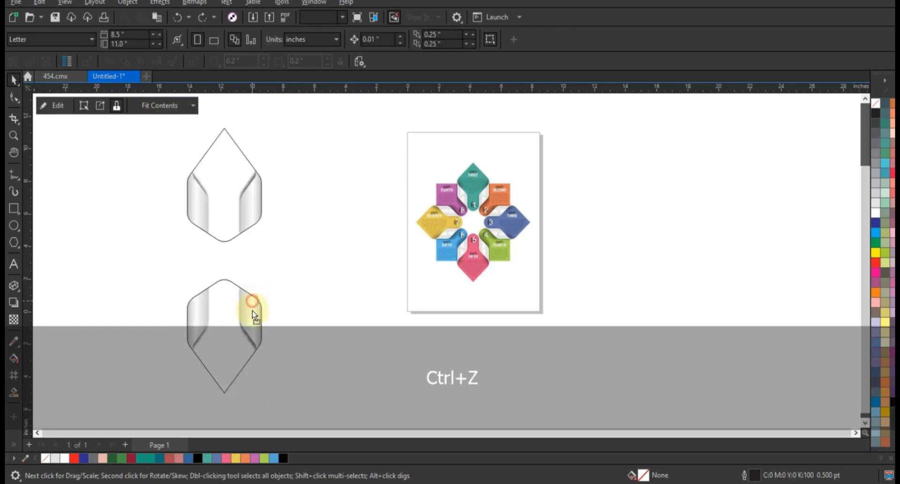
left_click_drag(252, 310, 252, 336)
left_click(258, 207, "shift")
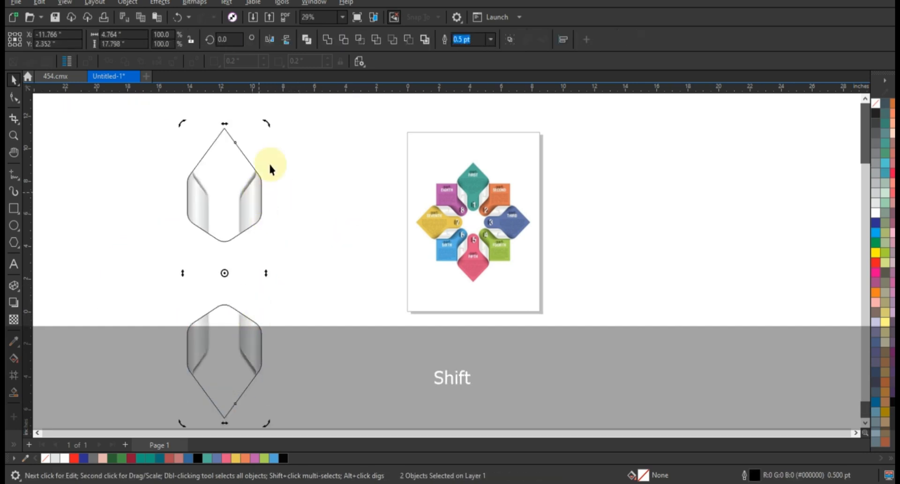
left_click_drag(266, 122, 309, 291)
left_click(342, 351)
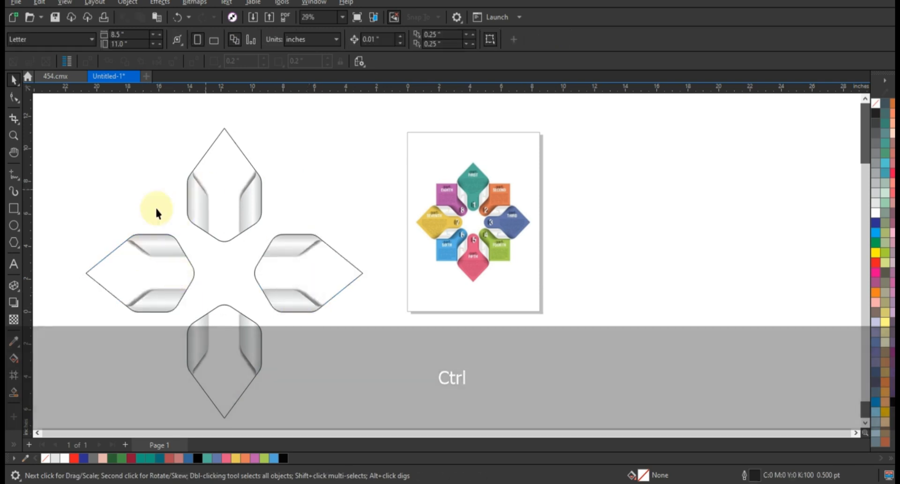
Fill the top petal teal, the right petal slate blue, the bottom petal pink and the left petal yellow
left_click(229, 191)
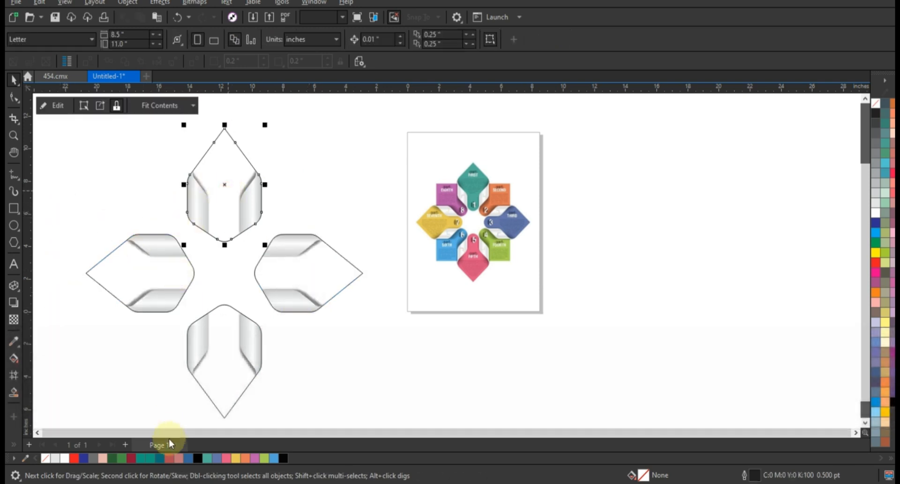
left_click(150, 458)
left_click(341, 276)
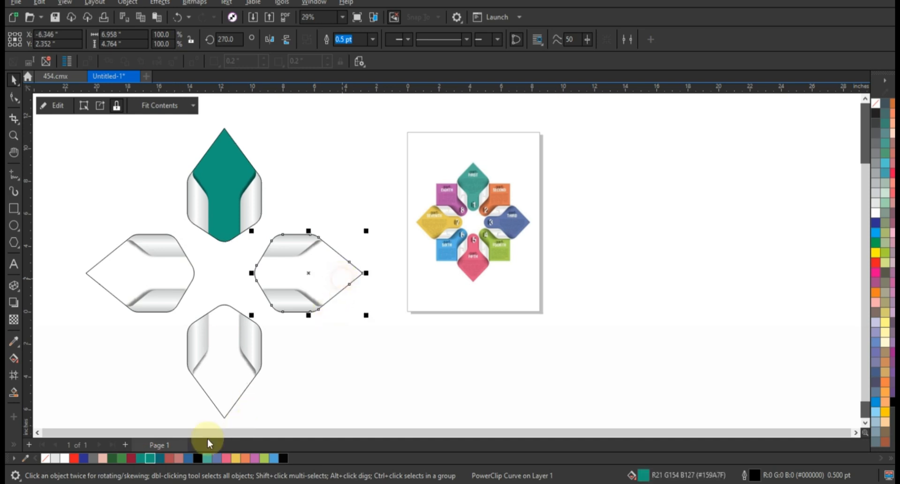
left_click(213, 458)
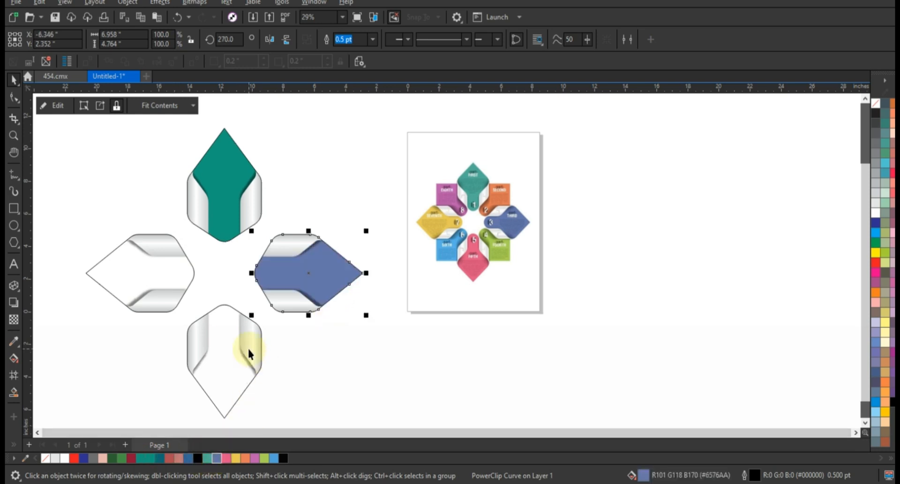
left_click(247, 347)
left_click(226, 458)
left_click(156, 267)
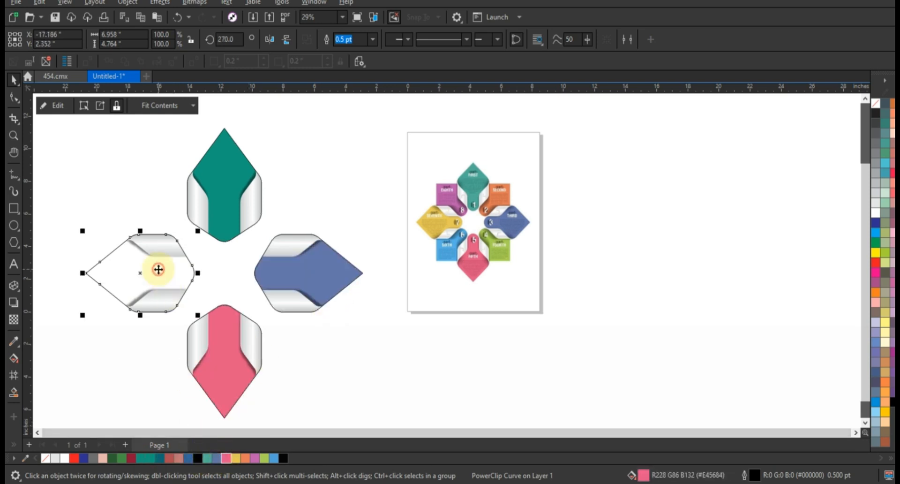
left_click(237, 458)
left_click(318, 318)
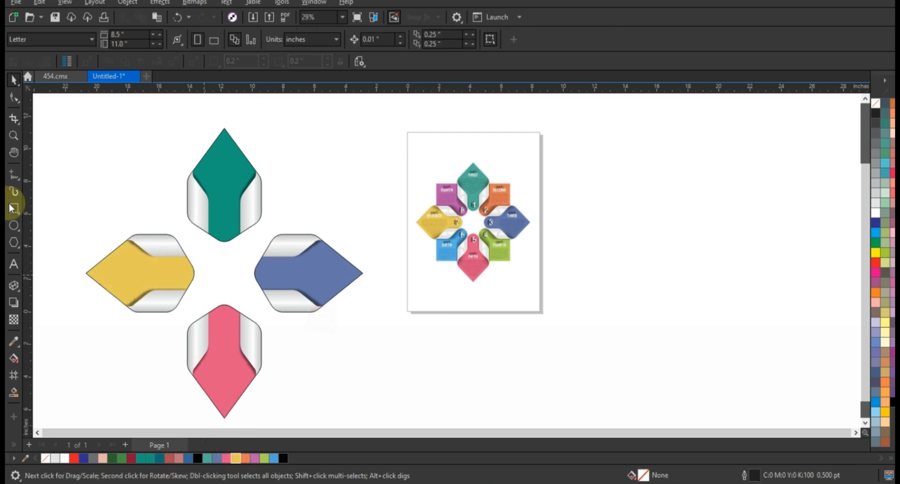
Group the four coloured petals
left_click(215, 170)
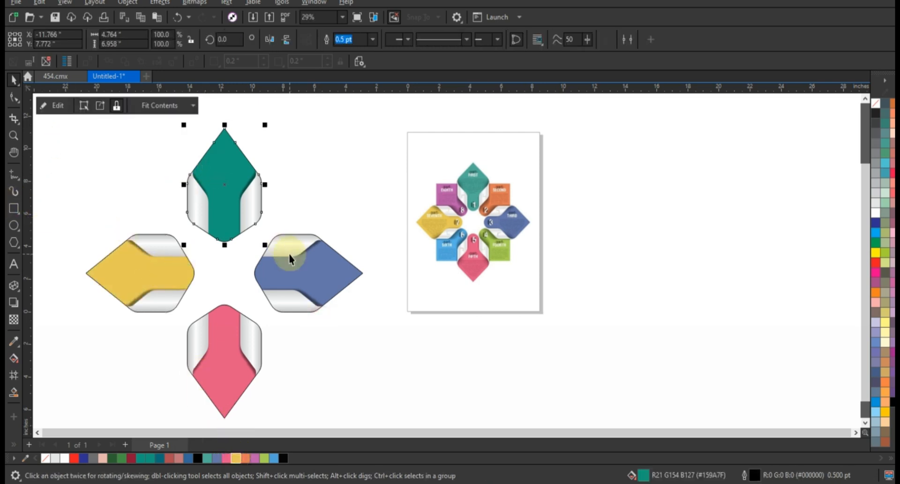
left_click(282, 260, "shift")
left_click(144, 291, "shift")
left_click(220, 351, "shift")
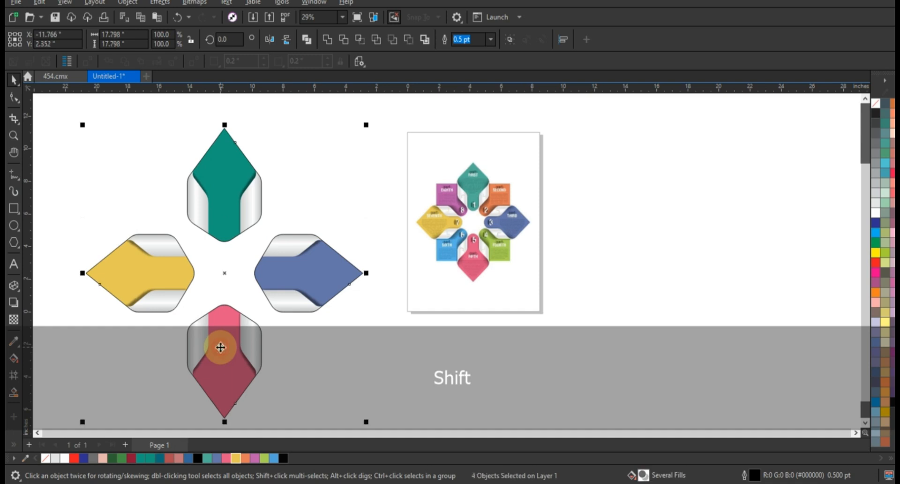
left_click(372, 145)
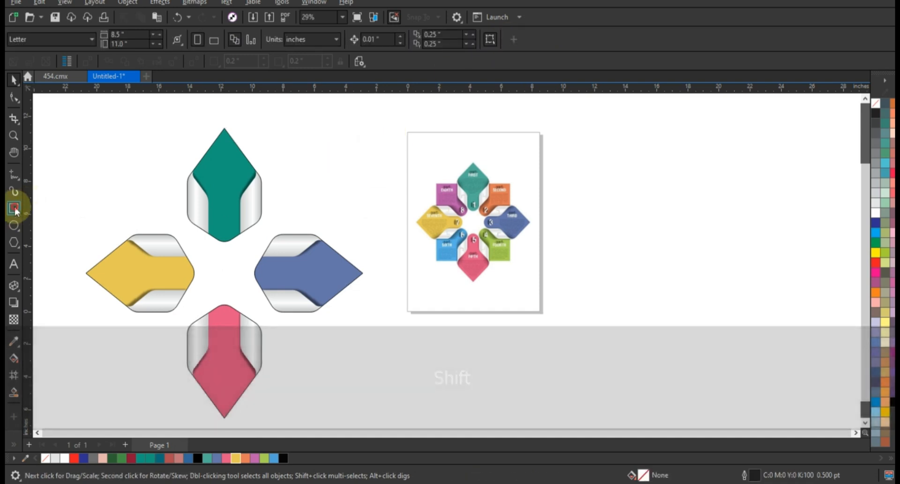
Draw an unfilled square about 10.8 inches wide over the petals and centre it on the petal group
left_click(14, 208)
left_click_drag(133, 176, 249, 347)
left_click(13, 80)
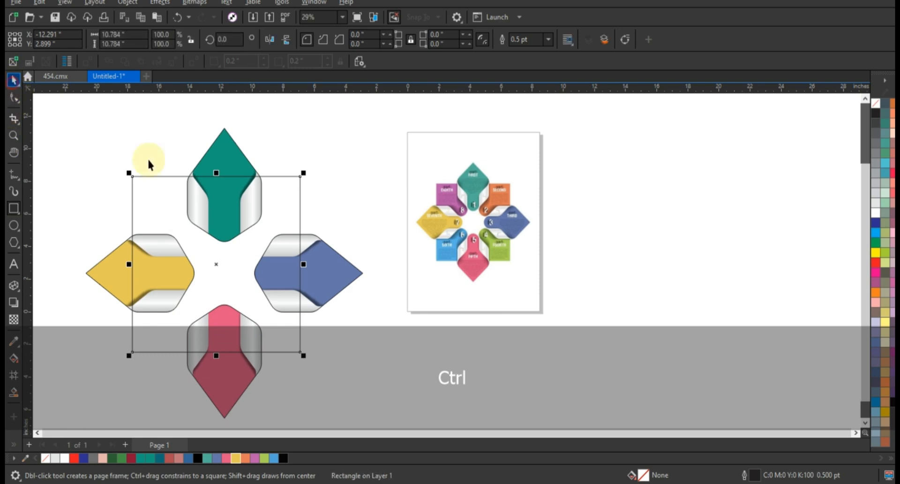
left_click(222, 157, "shift")
key("c")
key("e")
left_click(305, 129)
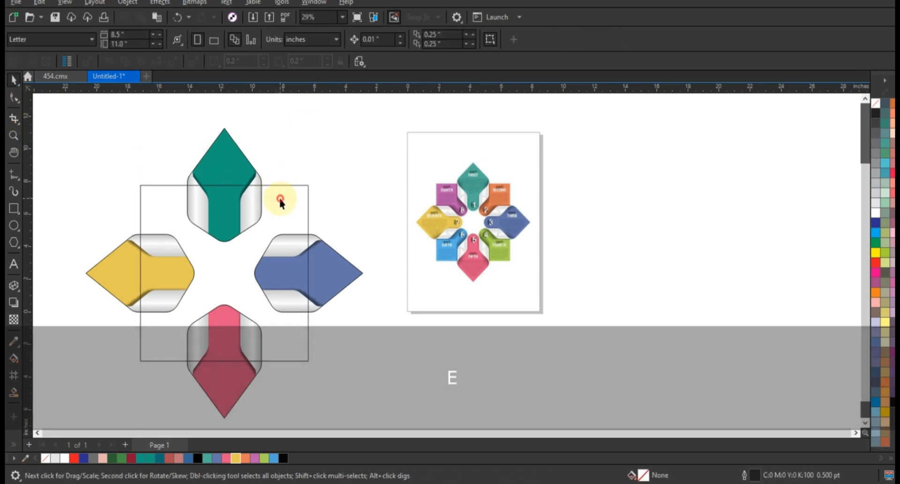
Enlarge the square from its centre to about 10.87 inches and rotate it together with the petals by 45 degrees
left_click(280, 201)
left_click_drag(315, 179, 315, 178)
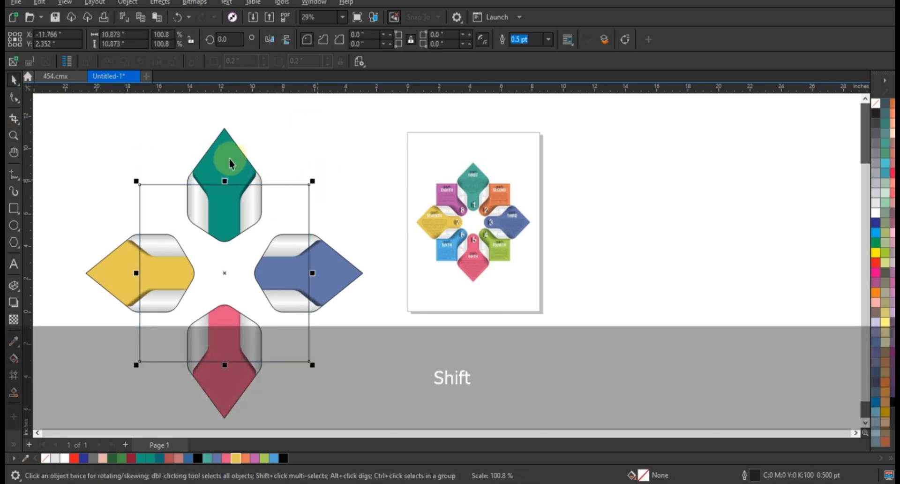
left_click(229, 163, "shift")
left_click(231, 145)
left_click_drag(367, 125, 357, 268)
left_click(368, 191)
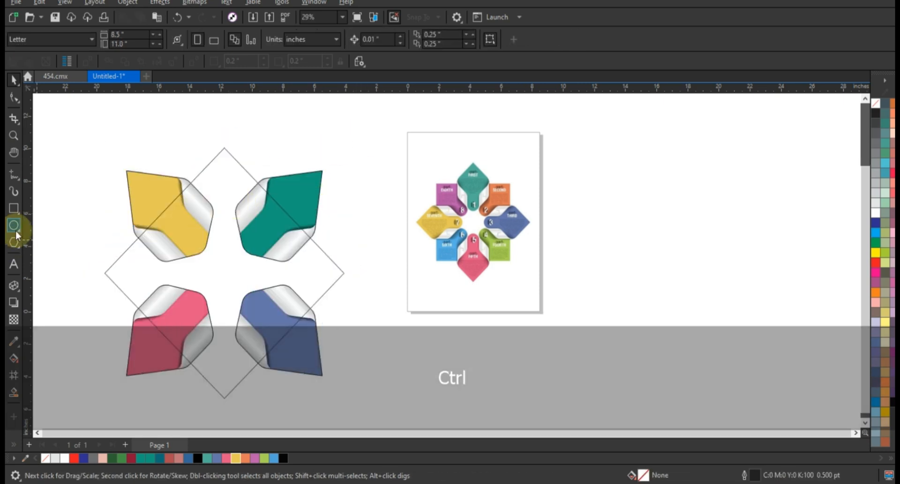
Draw a circle about 2.05 inches wide between the two upper petals and centre it horizontally on the diamond
left_click(14, 228)
left_click_drag(205, 202, 228, 235)
left_click(13, 80)
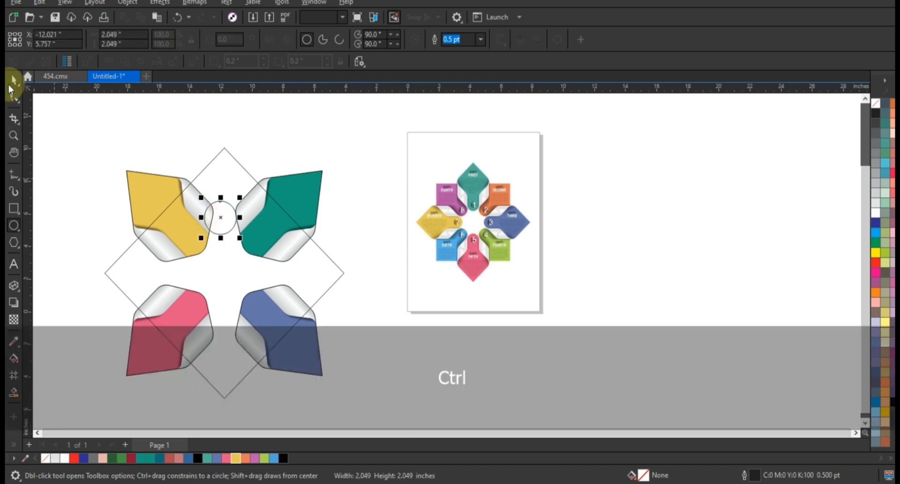
left_click(239, 165, "shift")
key("c")
Shrink the circle from its centre to about 1.54 inches and place a copy straight below it between the lower petals
key("shift+F2")
key("Escape")
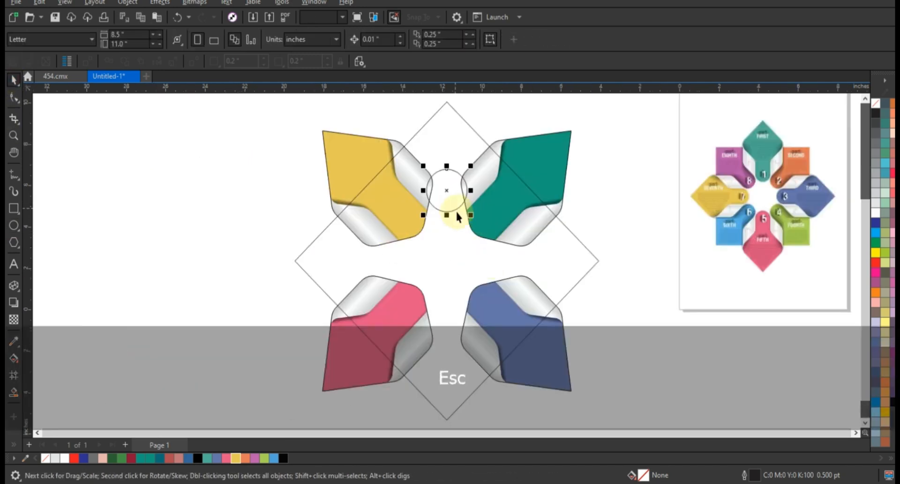
key("F3")
left_click_drag(531, 320, 513, 321)
scroll(412, 257, "down", 5)
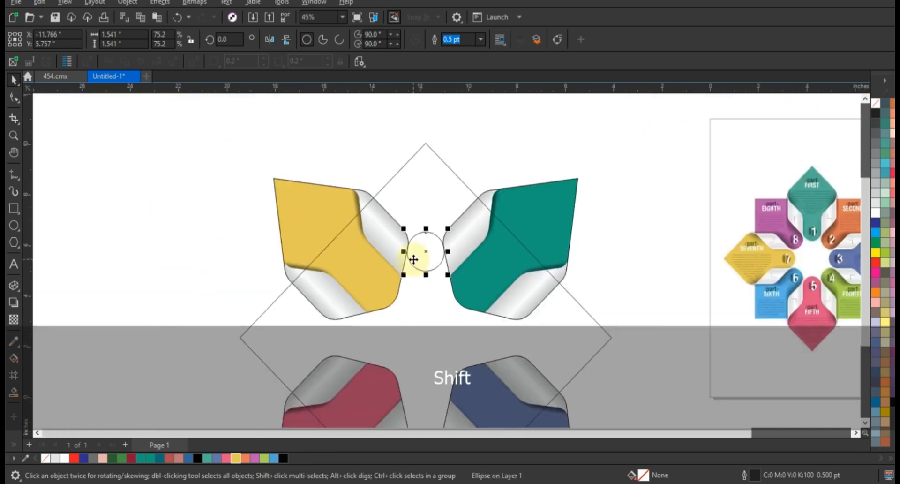
left_click_drag(423, 260, 421, 374)
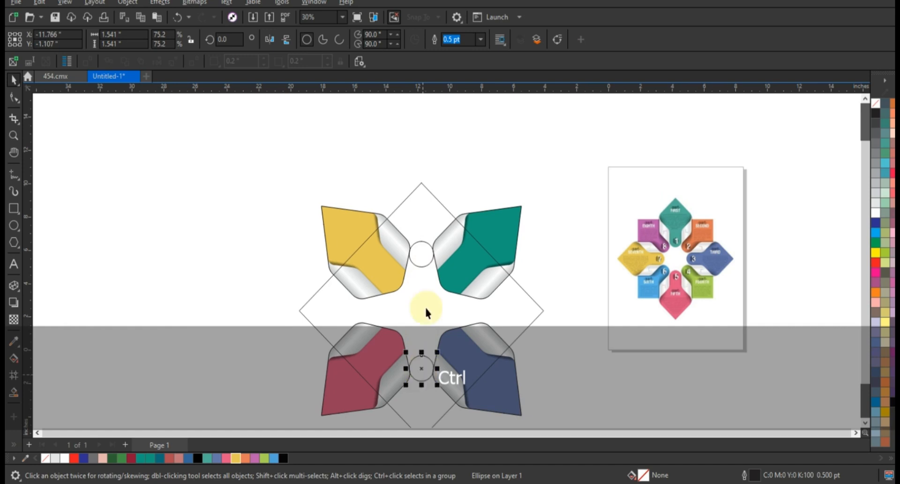
Weld the two circles into one object and centre it horizontally and vertically on the diamond
left_click(423, 263, "shift")
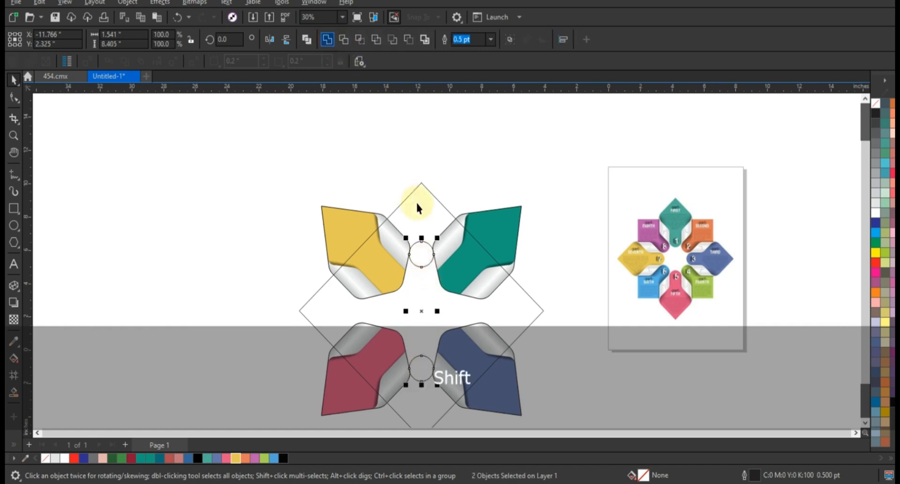
left_click(423, 186, "shift")
key("c")
key("e")
left_click(448, 158)
Add a copy of the circle pair rotated 90 degrees about its centre and weld both pairs into one object
left_click(421, 254)
left_click(420, 250)
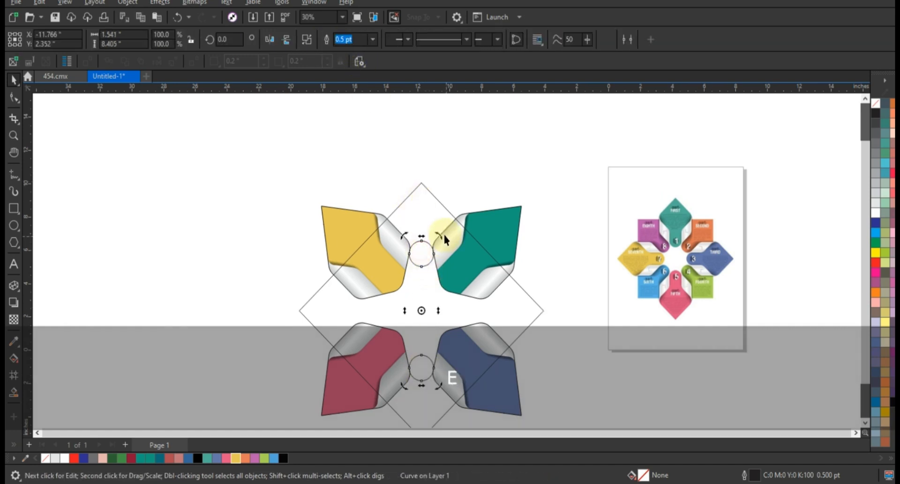
left_click_drag(444, 238, 473, 332)
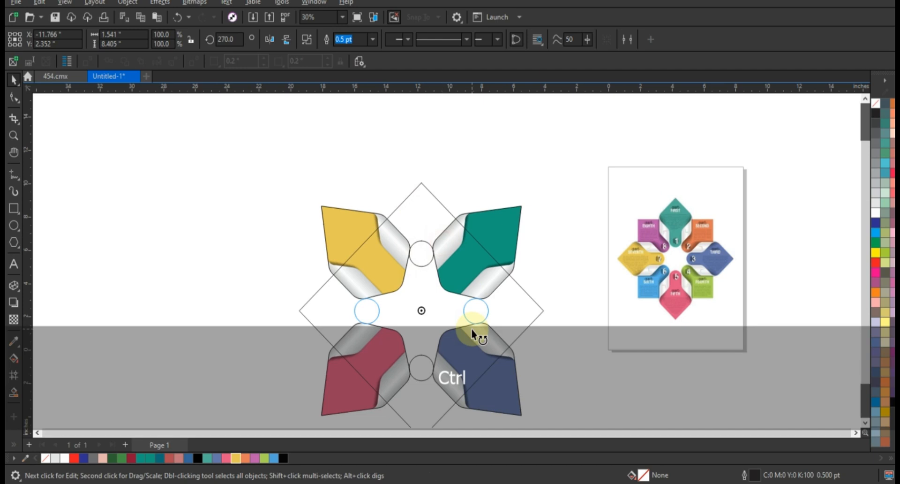
left_click(570, 286)
left_click(422, 360)
left_click(485, 308, "shift")
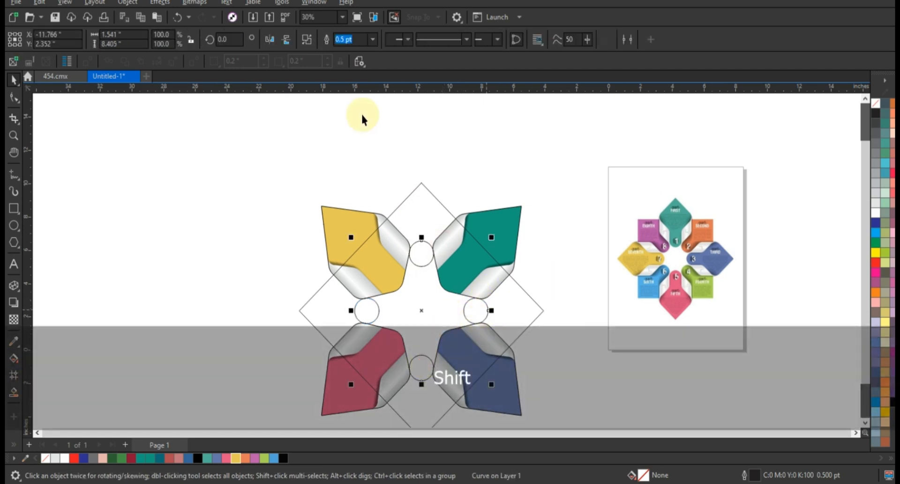
left_click(317, 41)
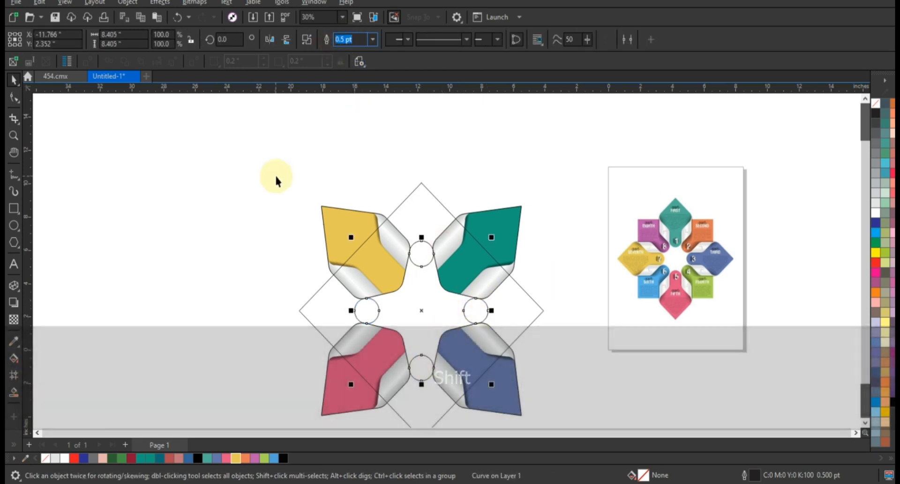
Use Smart Fill to create blue shapes from the left, top, right and bottom diamond corners between the petals
left_click(14, 392)
left_click(344, 311)
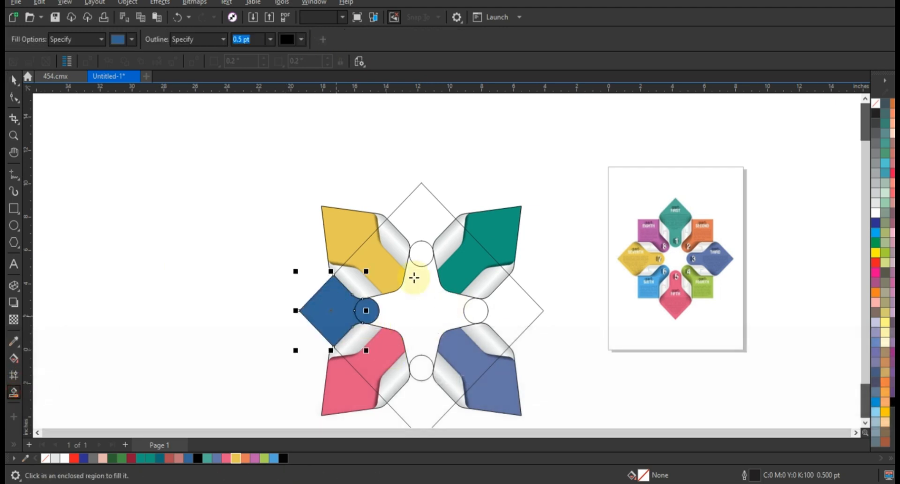
left_click(418, 223)
left_click(483, 310)
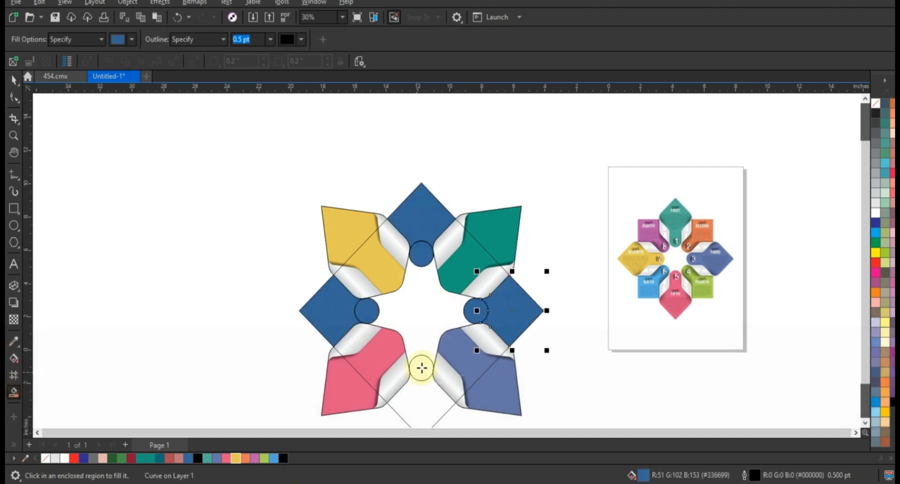
left_click(423, 385)
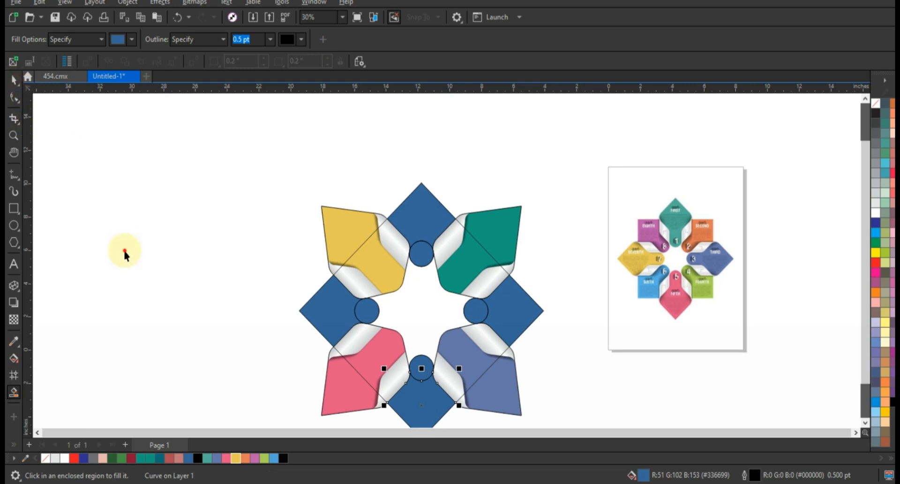
Weld each small circle to its adjoining blue corner shape at the left, top, right and bottom of the diamond
key("space")
left_click(366, 316)
left_click(332, 317, "shift")
left_click(328, 39)
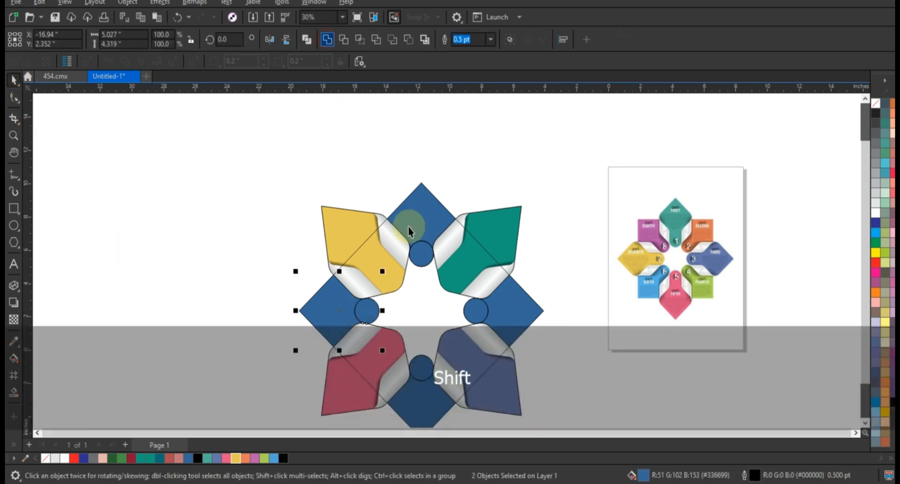
left_click(417, 248)
key("ctrl+z")
key("Delete")
left_click(481, 312)
left_click(514, 312, "shift")
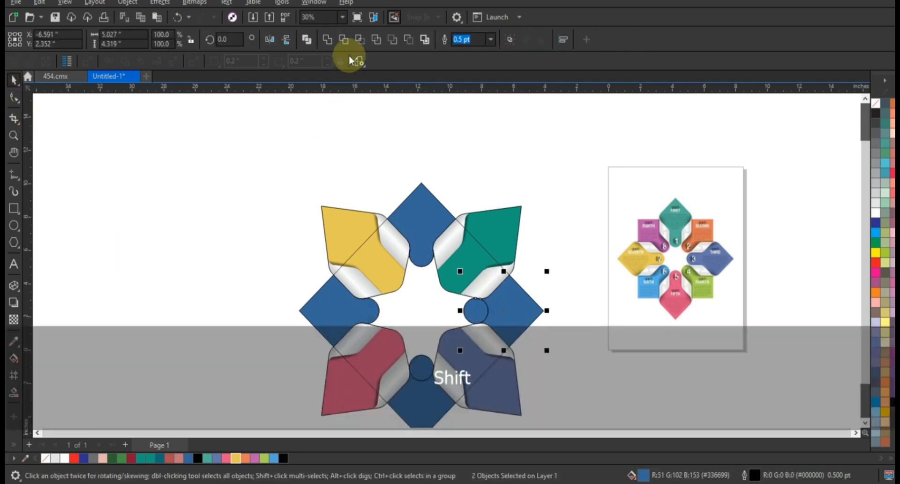
left_click(421, 371)
left_click(424, 392, "shift")
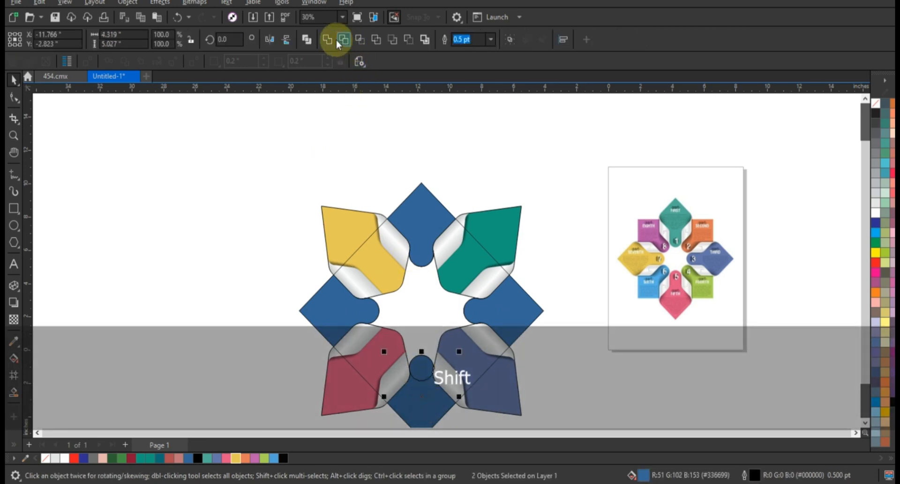
Delete the diamond outline and rotate the whole arrangement of petals and corner shapes 45 degrees
left_click(421, 307)
key("Delete")
scroll(291, 204, "down", 1)
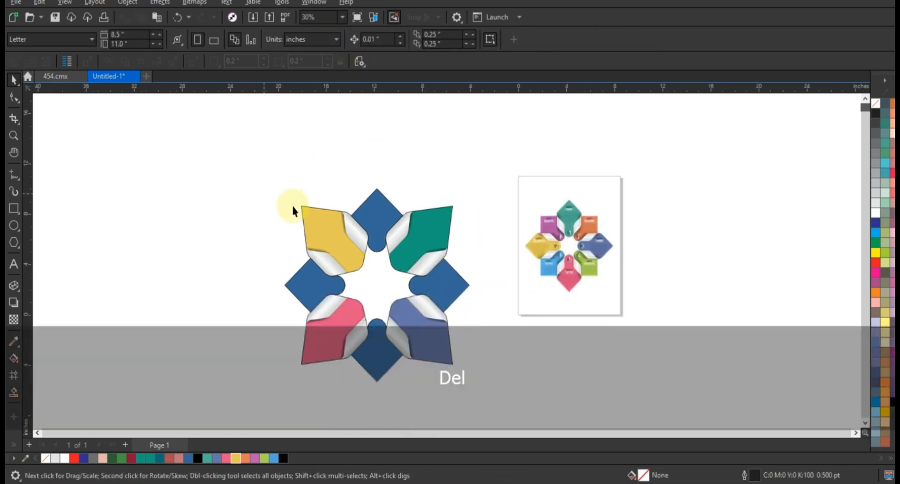
left_click_drag(255, 178, 493, 418)
left_click(443, 350)
left_click_drag(474, 387, 469, 287)
Fill the upper-right square part orange and the lower-right one with the lime green sampled from the reference infographic
left_click(442, 231)
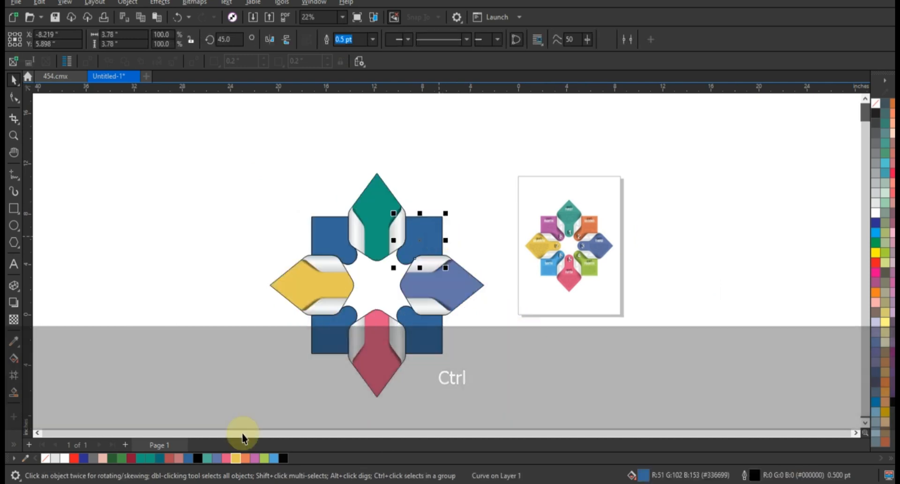
left_click(246, 458)
left_click(440, 339)
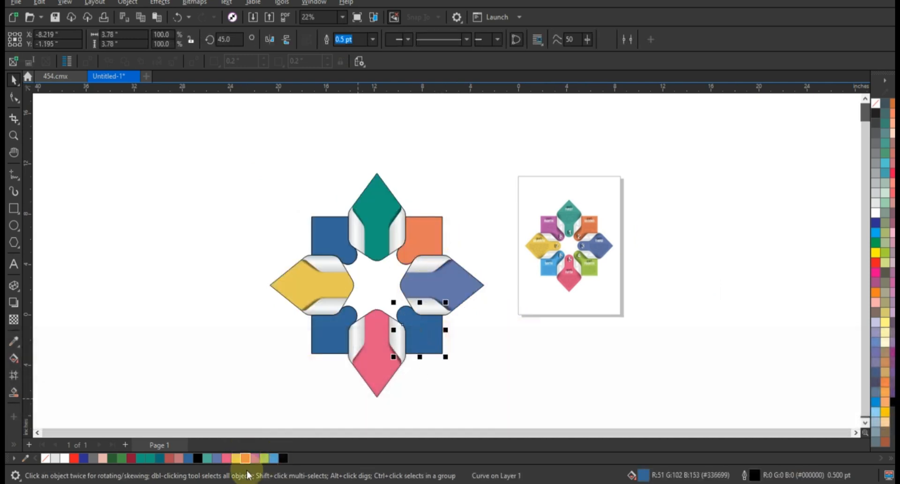
left_click(121, 457)
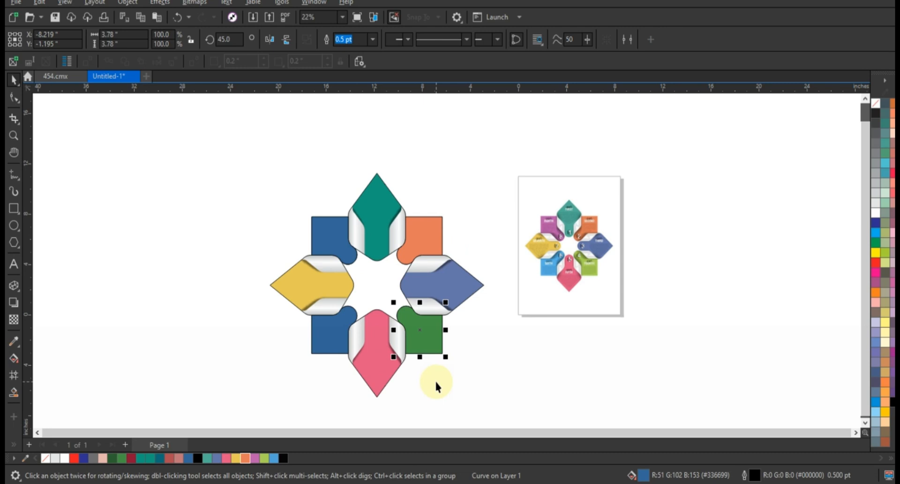
left_click(14, 342)
left_click(589, 264)
left_click(429, 343)
key("space")
key("space")
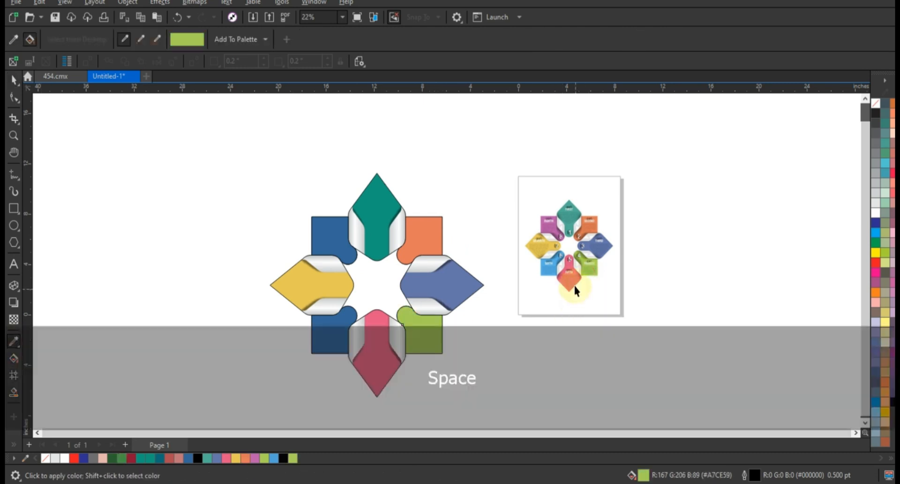
Sample the reference's light blue for the lower-left square part and its purple for the upper-left one
left_click(549, 267)
left_click(332, 343)
key("space")
key("space")
left_click(552, 226)
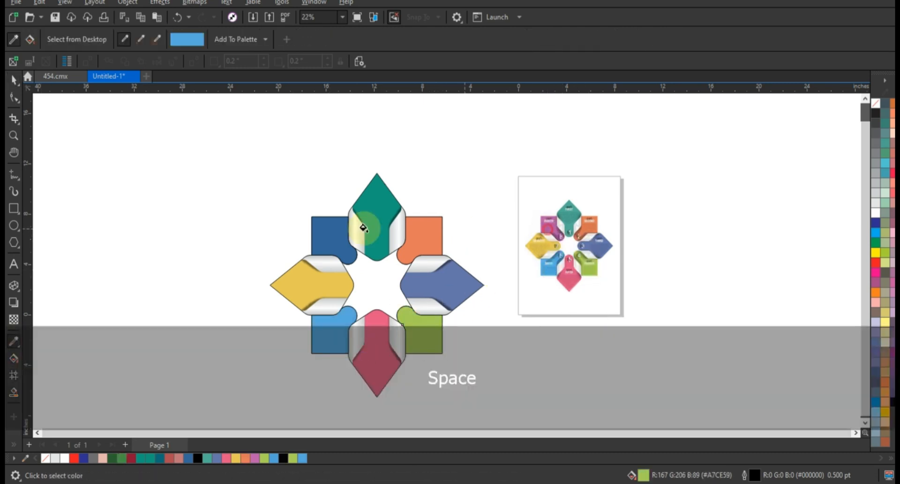
left_click(319, 237)
left_click(14, 81)
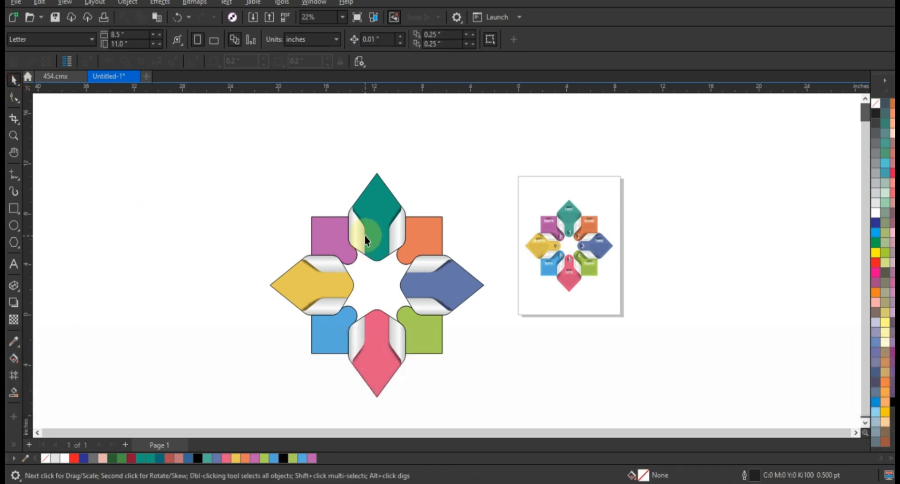
Remove the outlines from the four square parts and from the four-petal group
left_click(342, 245)
left_click(422, 239, "shift")
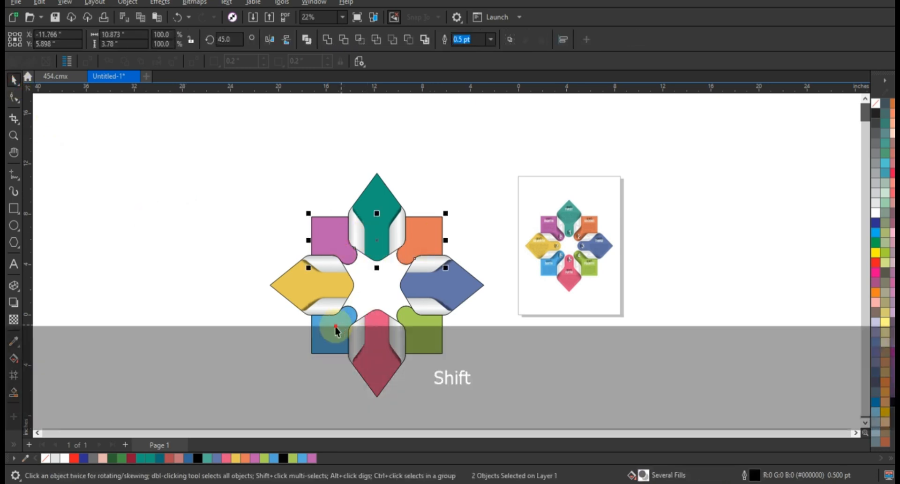
right_click(875, 103)
left_click(864, 114)
left_click(386, 192)
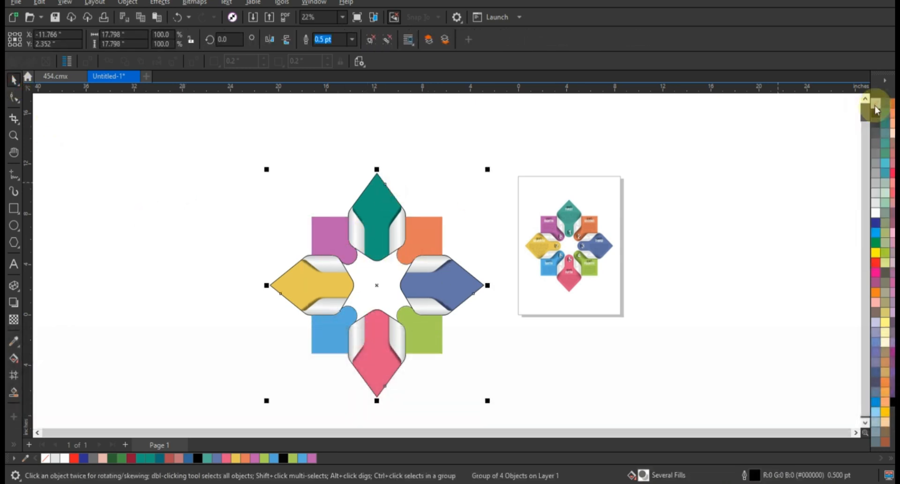
right_click(875, 103)
left_click(863, 113)
Delete the leftover outlined circles from the rounded ends of the four square parts
left_click_drag(207, 142, 689, 391)
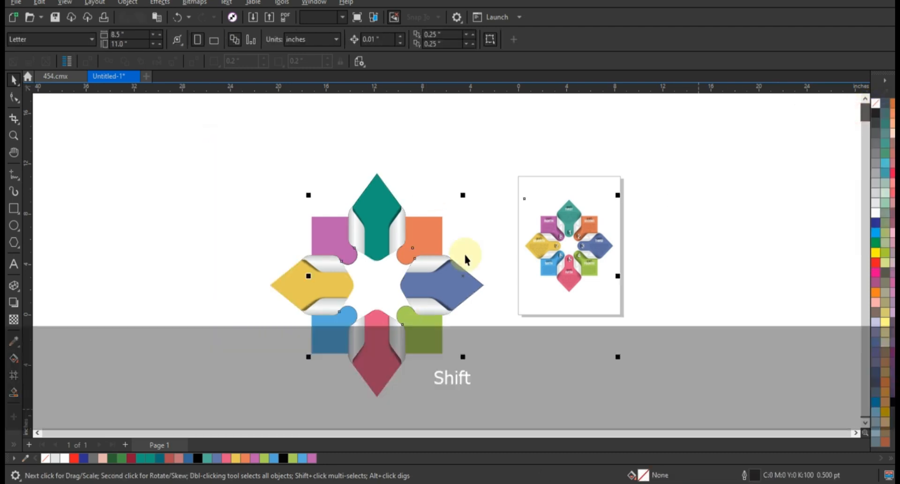
scroll(477, 287, "up", 2)
key("Escape")
left_click(299, 170)
scroll(490, 303, "down", 1)
scroll(489, 304, "down", 1)
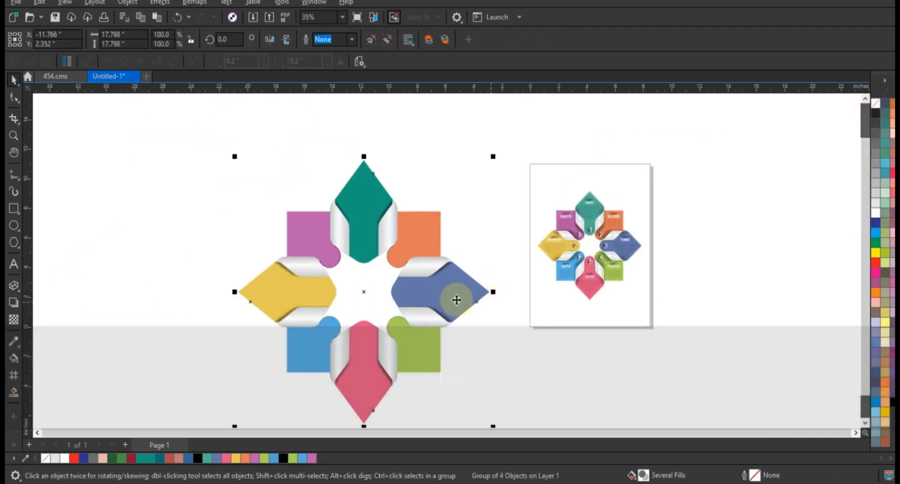
left_click(326, 262)
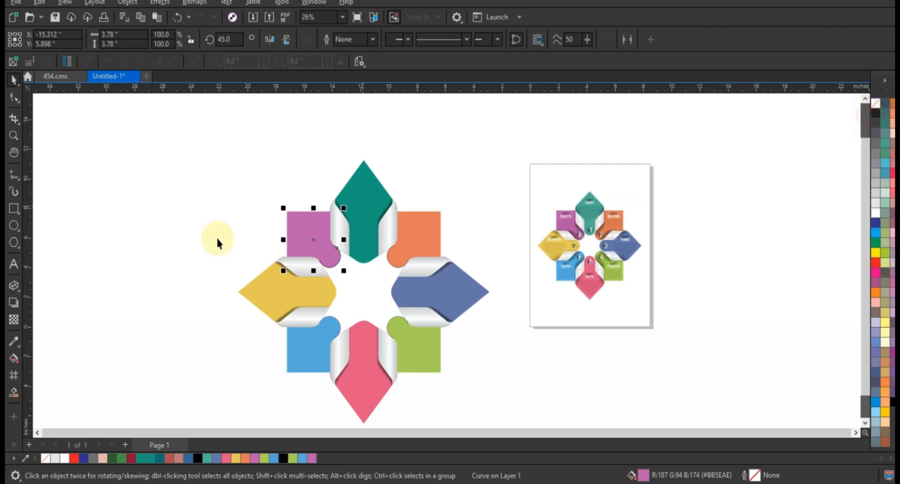
left_click_drag(429, 346, 430, 347)
key("Delete")
Try adding a drop shadow from the upper tip to the lower tip of the four-petal group
left_click(381, 219)
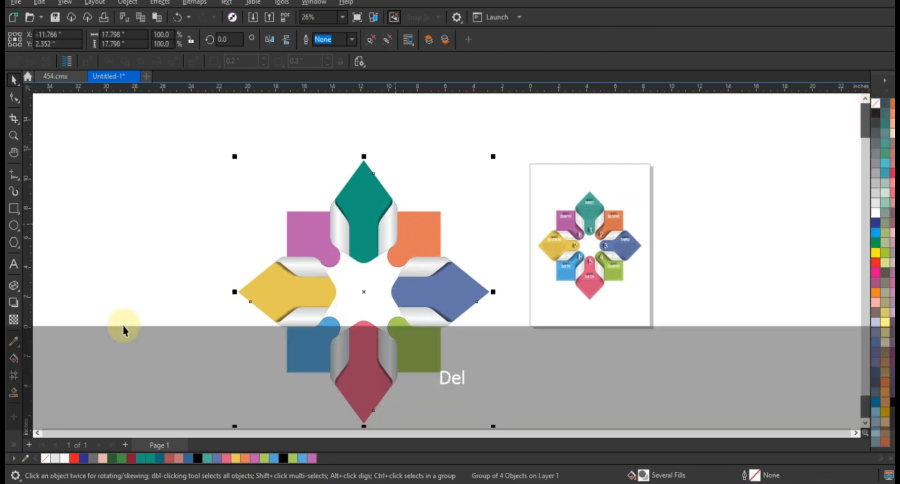
left_click(20, 303)
left_click_drag(366, 187, 362, 427)
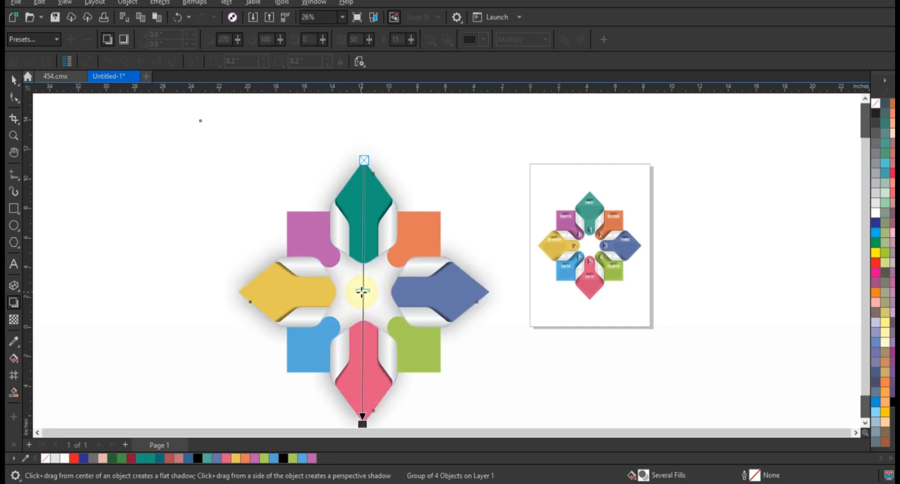
key("ctrl+z")
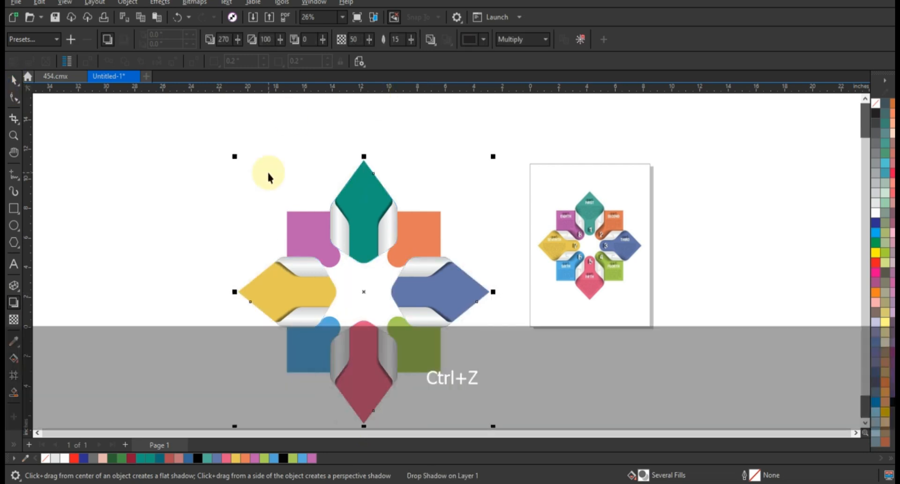
Bring the four-petal group to the front and add a drop shadow from its upper tip to its lower tip
key("shift+Page_Up")
left_click(14, 303)
left_click_drag(364, 162, 364, 426)
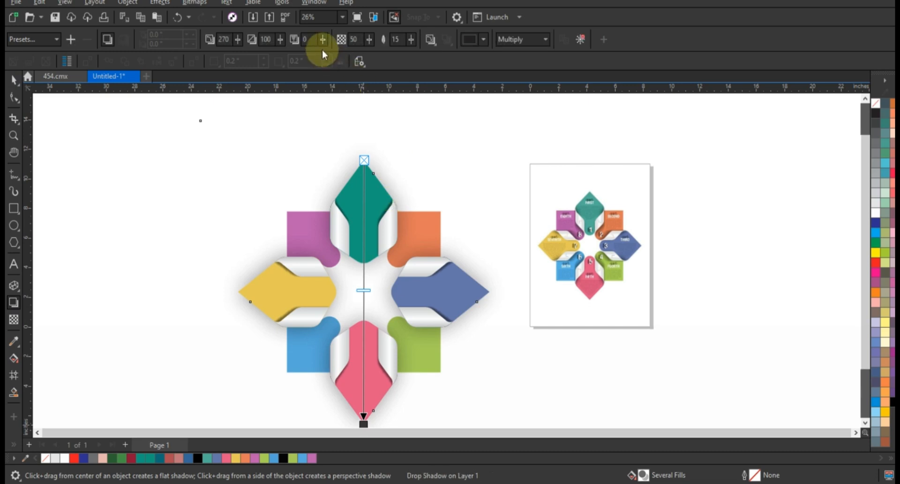
Change the drop shadow's feathering direction and set its merge mode to Normal with a black colour
left_click(208, 39)
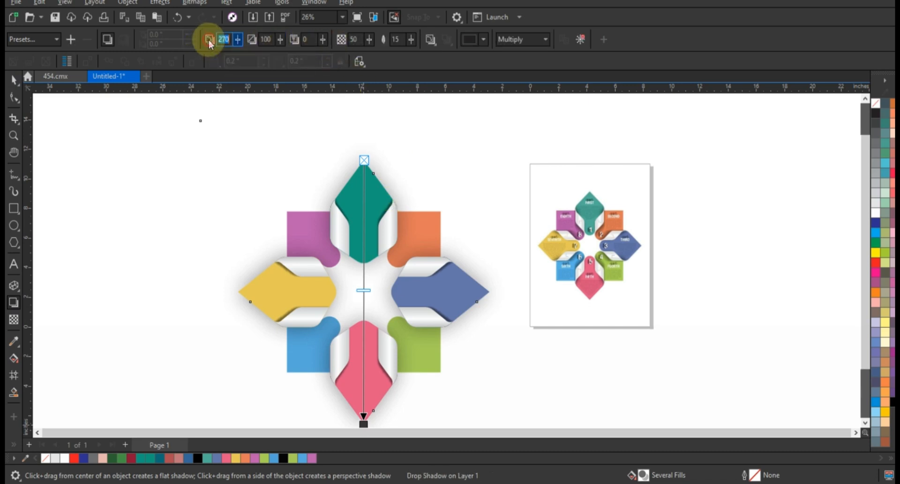
left_click(430, 39)
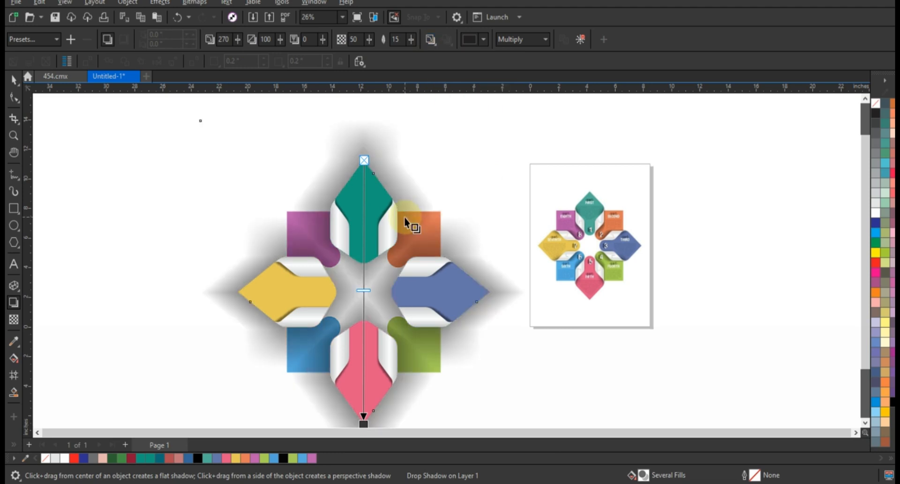
left_click(507, 44)
left_click(510, 54)
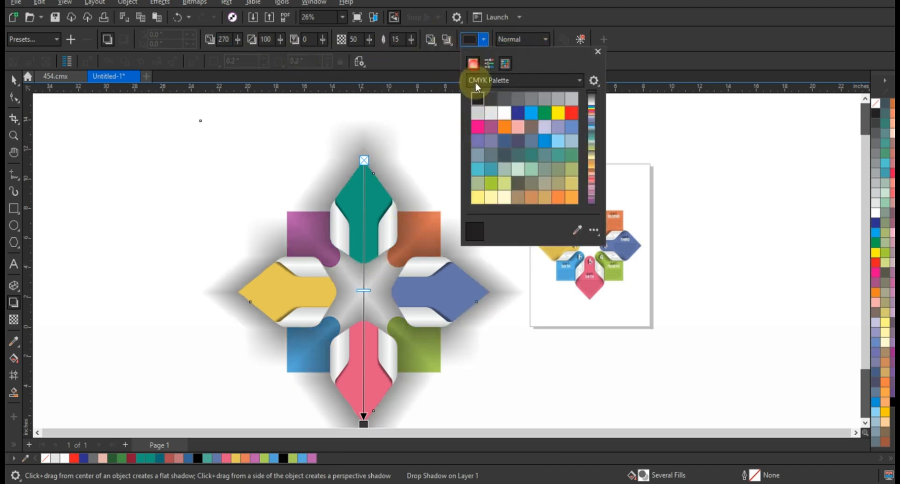
left_click(473, 64)
left_click(497, 164)
left_click(384, 223)
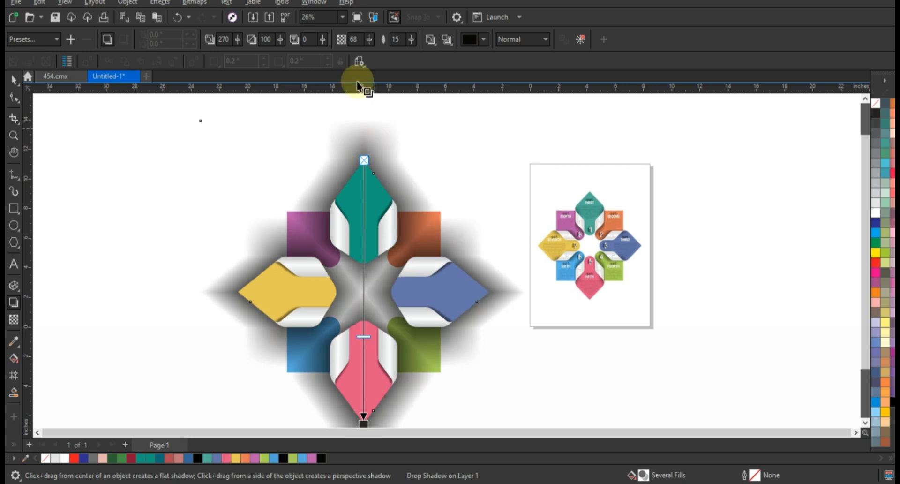
Set the drop shadow's feathering to 5 and its opacity to 52
left_click(401, 40)
type("5")
key("Return")
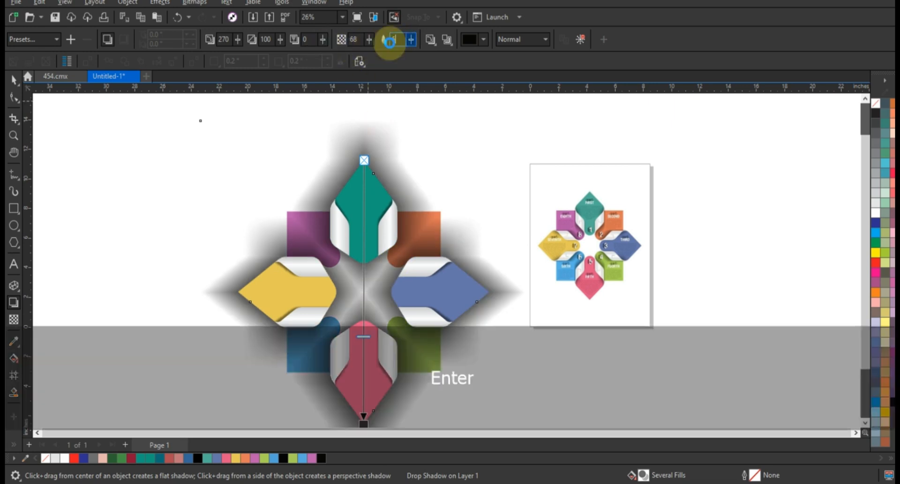
left_click_drag(364, 336, 369, 294)
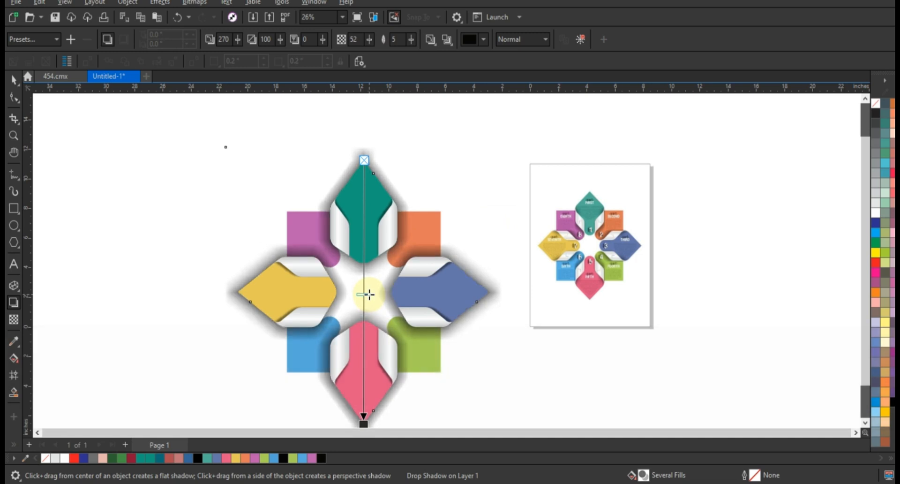
Break the drop shadow apart from the petal group and send the separated shadow to the back
left_click(14, 79)
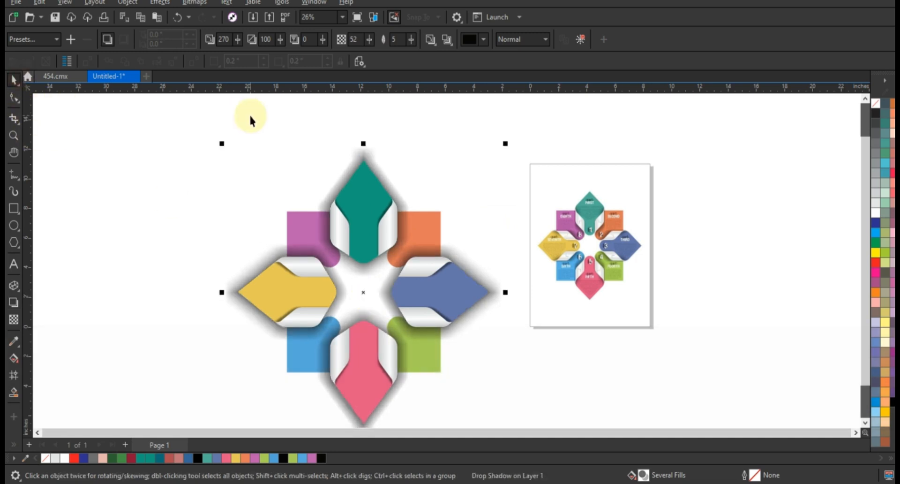
left_click(128, 3)
left_click(167, 273)
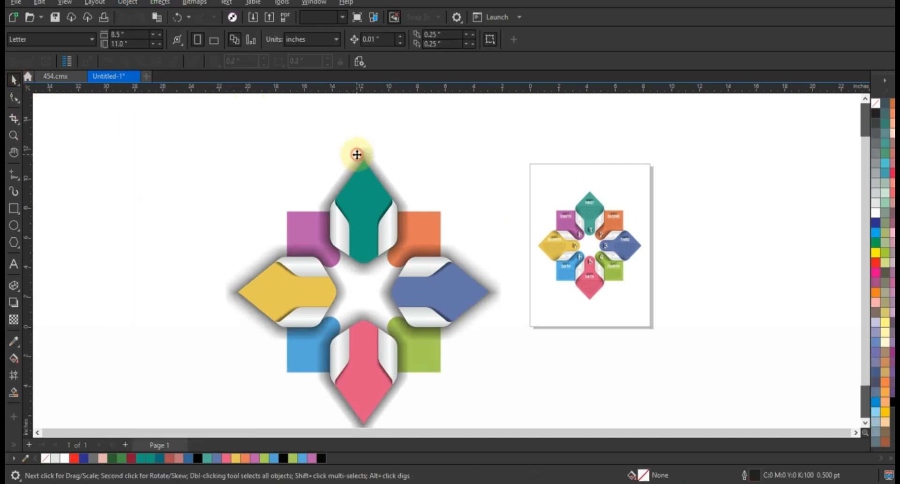
key("shift")
key("shift+Page_Down")
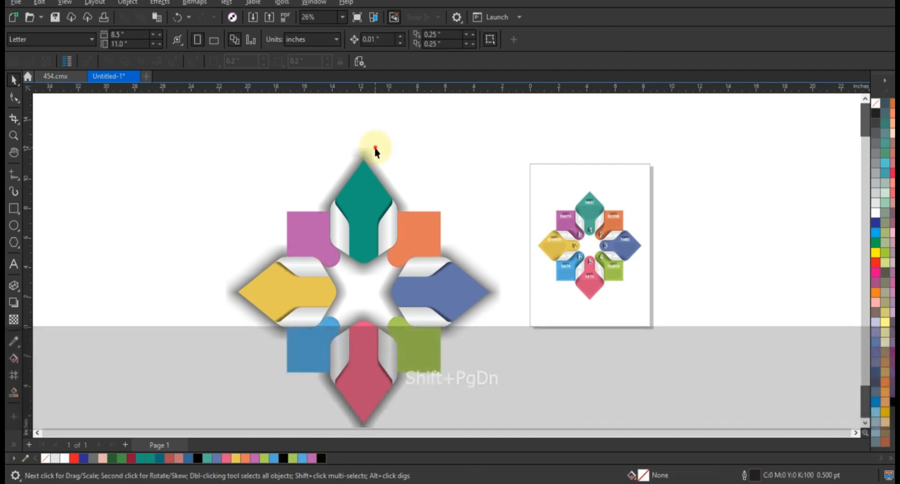
Make three duplicates of the shadow and PowerClip one shadow each inside the purple and orange square parts
key("KP_Add")
key("KP_Add")
key("KP_Add")
key("w")
left_click(311, 219)
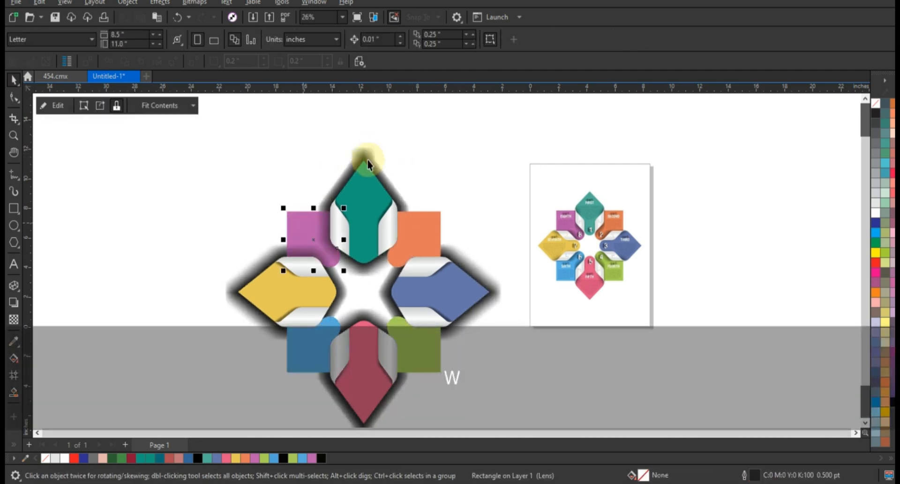
left_click(370, 151)
key("w")
left_click(415, 224)
PowerClip the two remaining shadows inside the green and blue square parts
left_click(386, 180)
key("w")
left_click(419, 334)
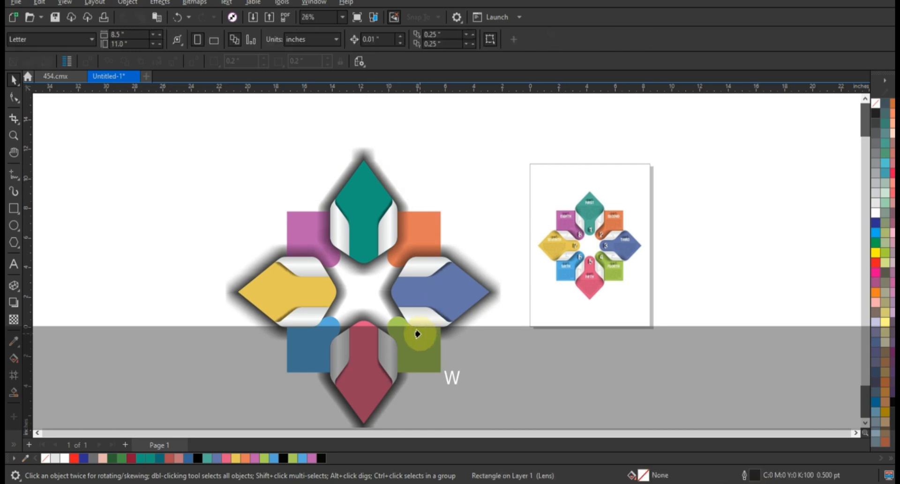
left_click(412, 194)
key("w")
left_click(309, 363)
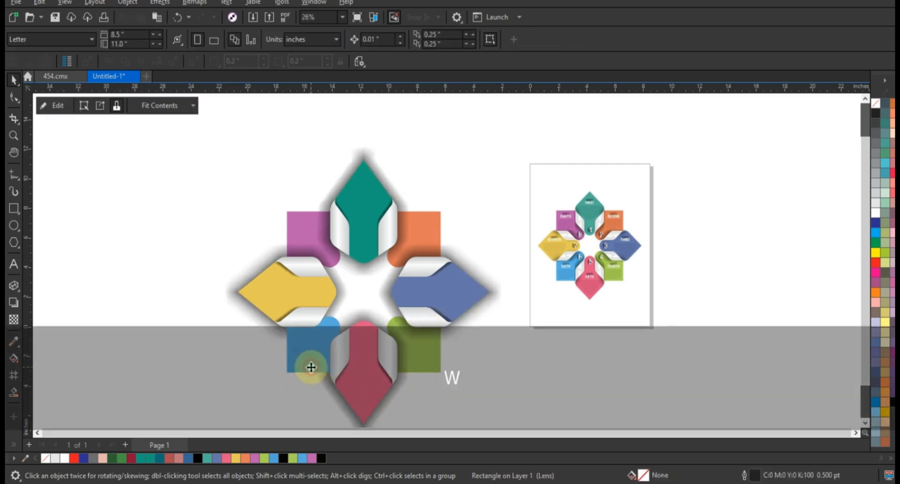
left_click(433, 180)
Examine the assembled eight-part artwork up close in a full-screen preview, checking the shadows on the square parts
scroll(370, 158, "down", 1)
left_click_drag(252, 142, 428, 345)
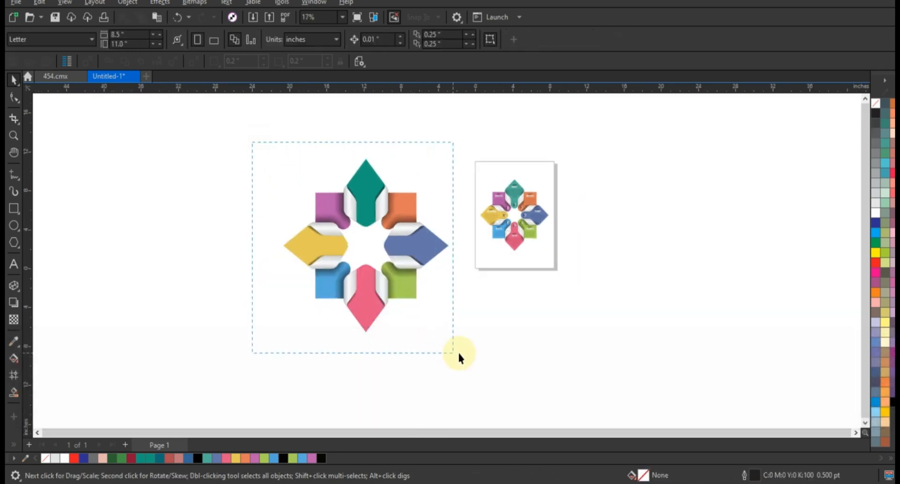
key("shift+F2")
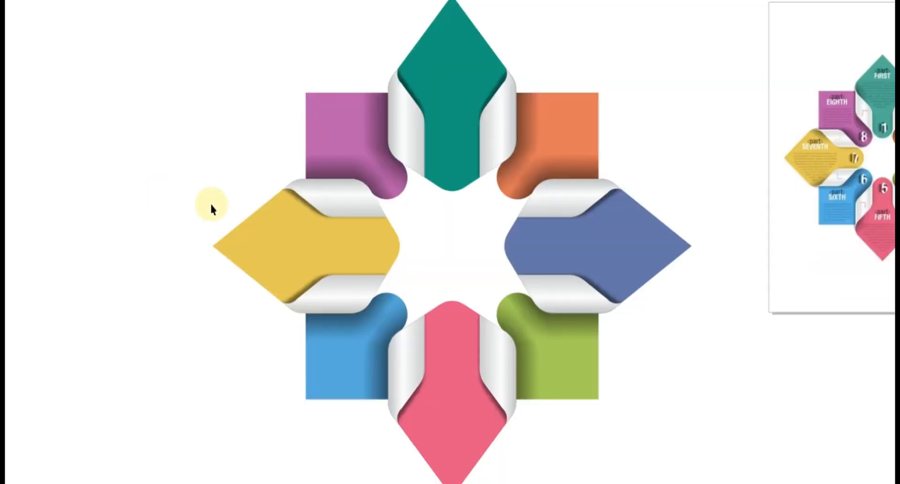
key("F9")
scroll(208, 213, "down", 1)
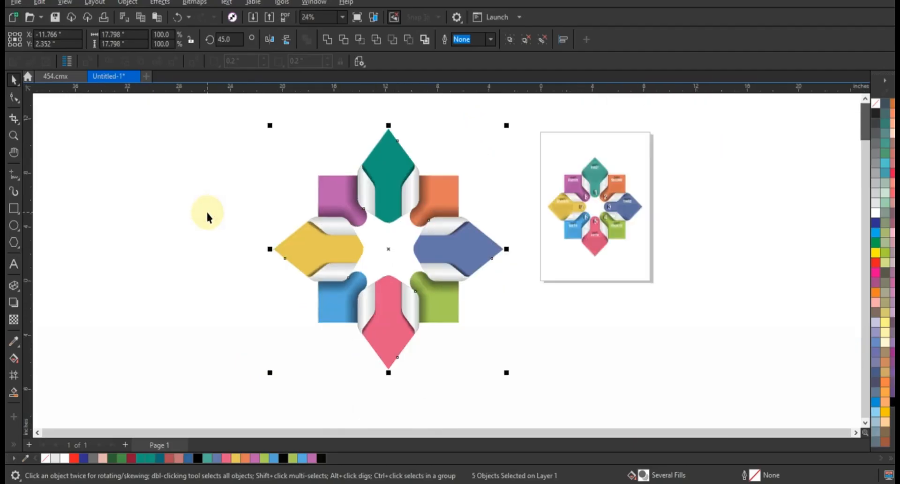
left_click(207, 213)
left_click_drag(229, 110, 557, 402)
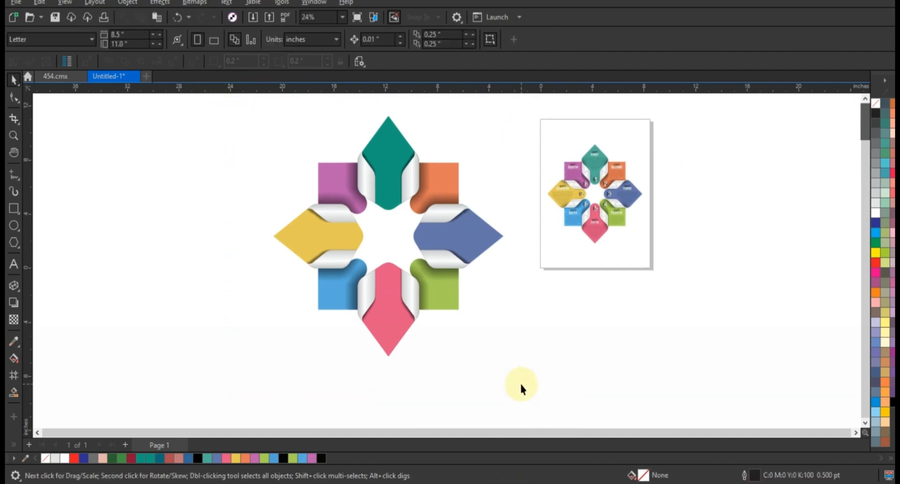